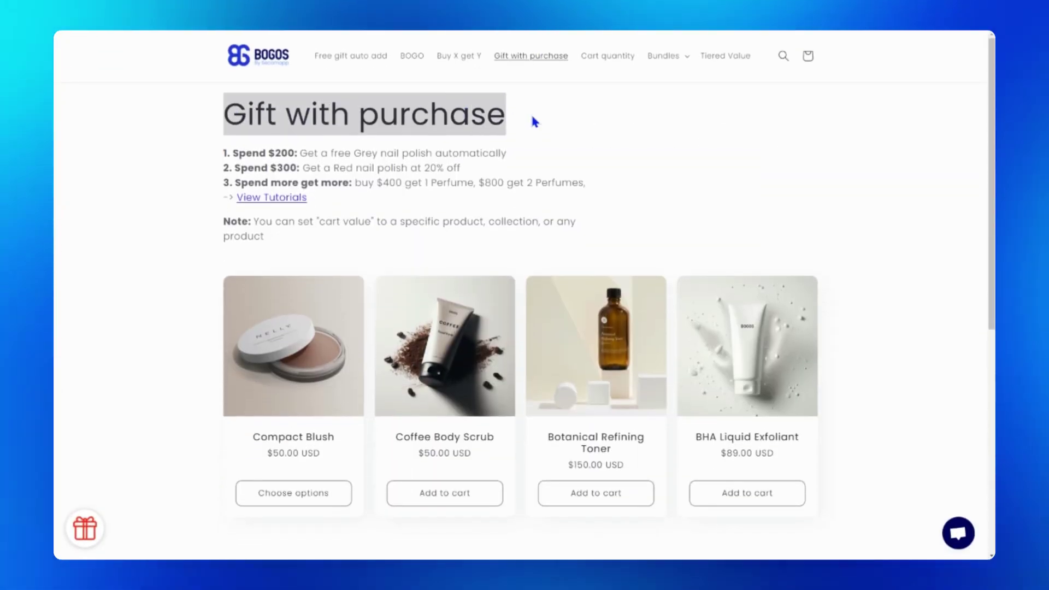
- Add Botanical Refining Toner and Coffee Body Scrub to the demo cart, earning the free Grey Nail Polish
click(542, 135)
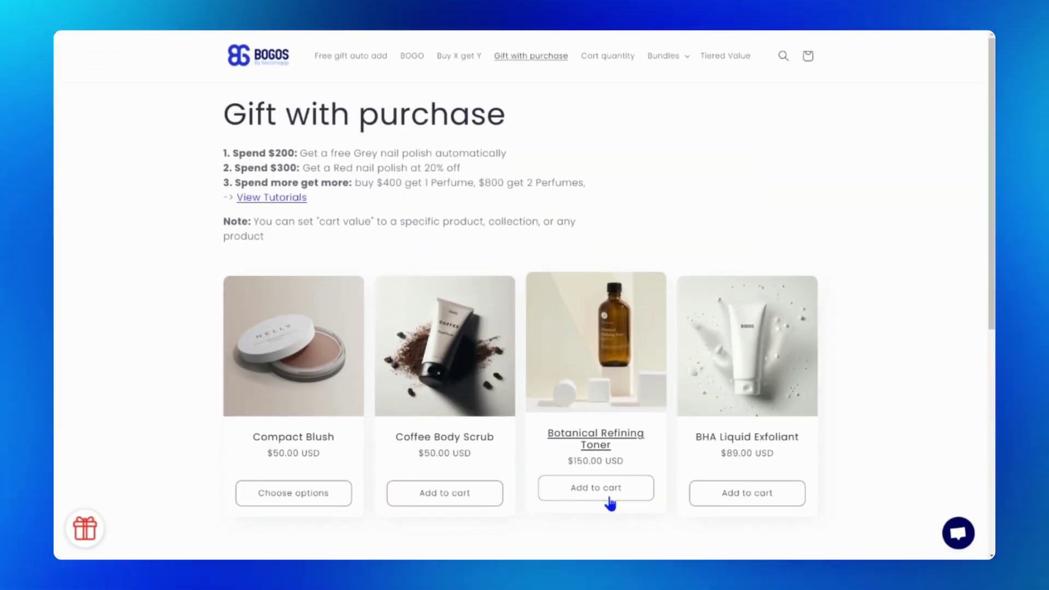
click(607, 493)
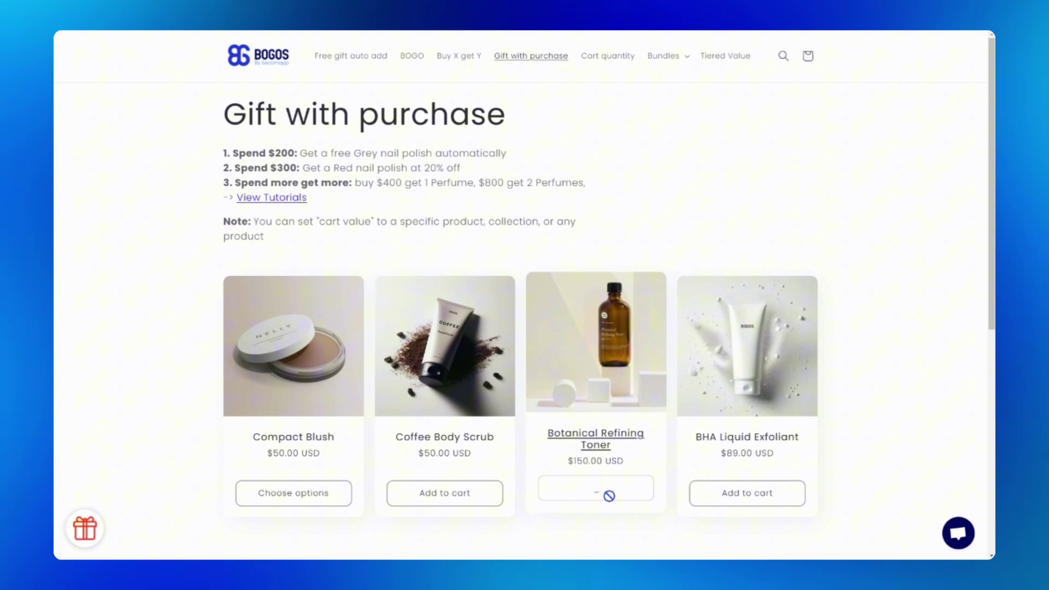
click(476, 495)
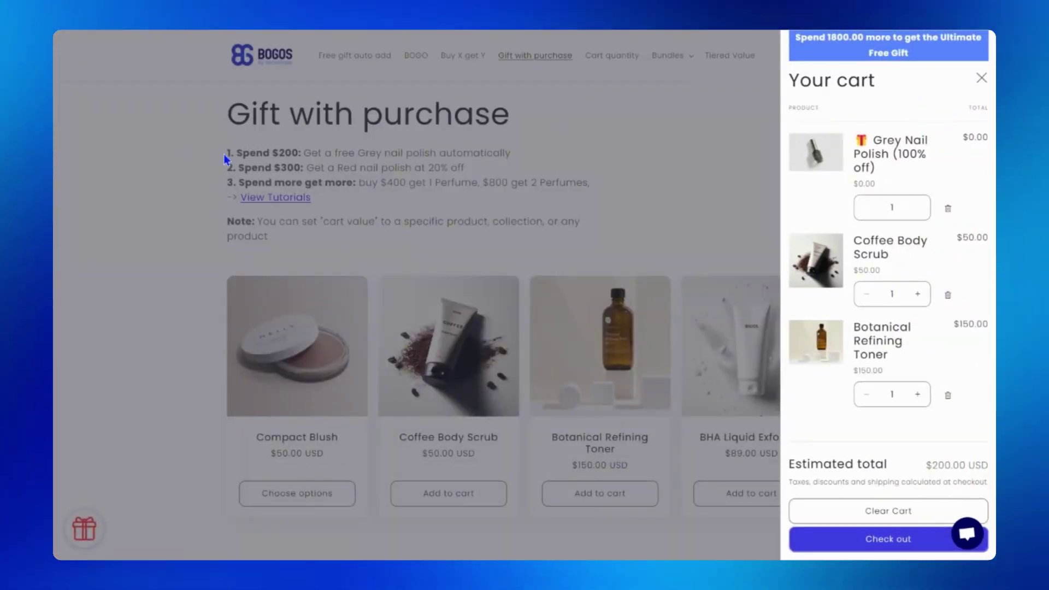
drag(231, 154, 512, 162)
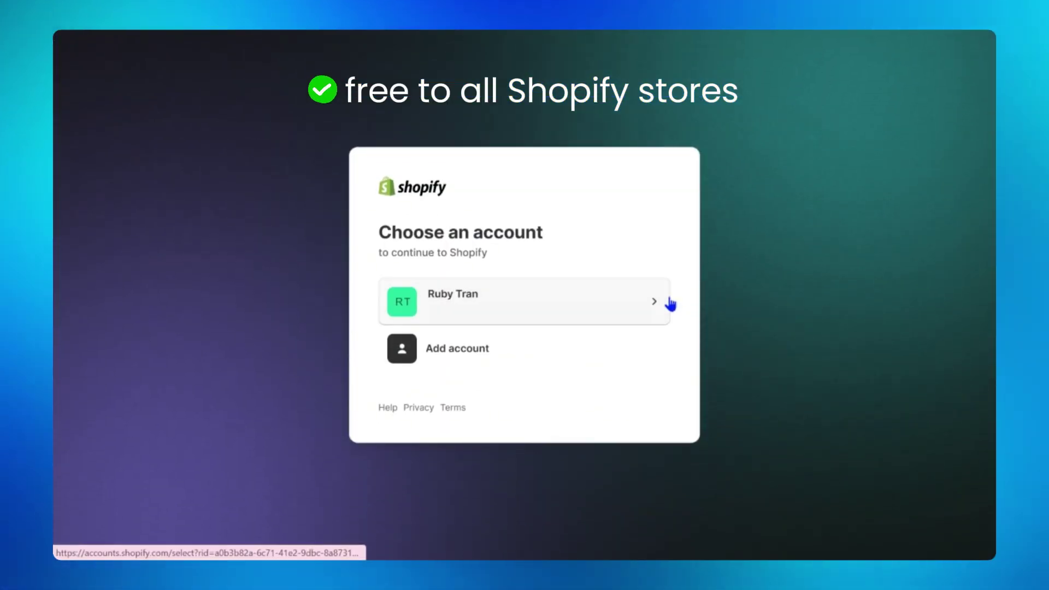
- Sign in with the store account to reach Ruby's Store admin
click(670, 304)
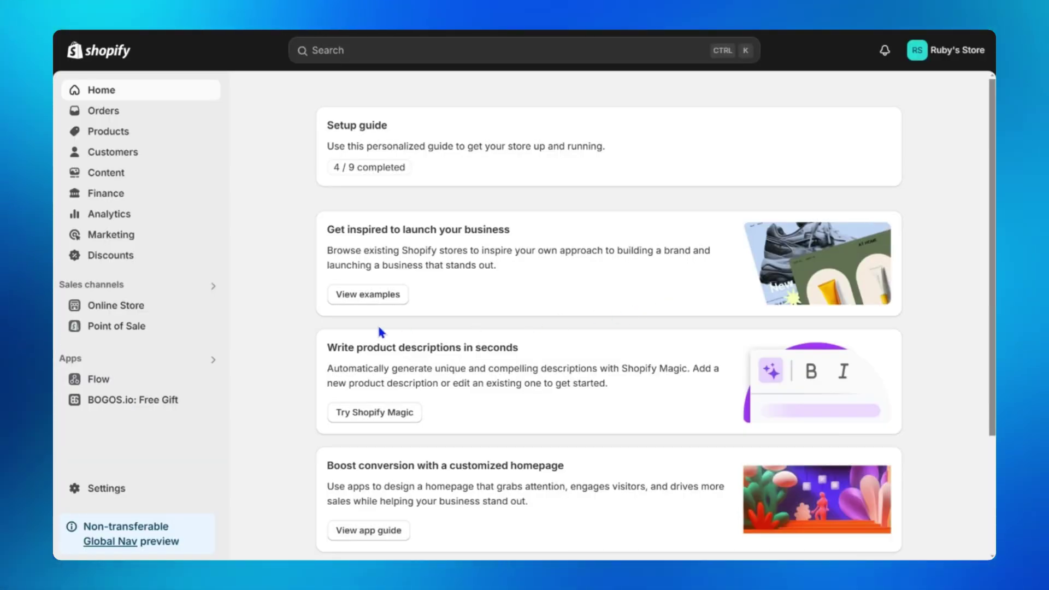
click(189, 262)
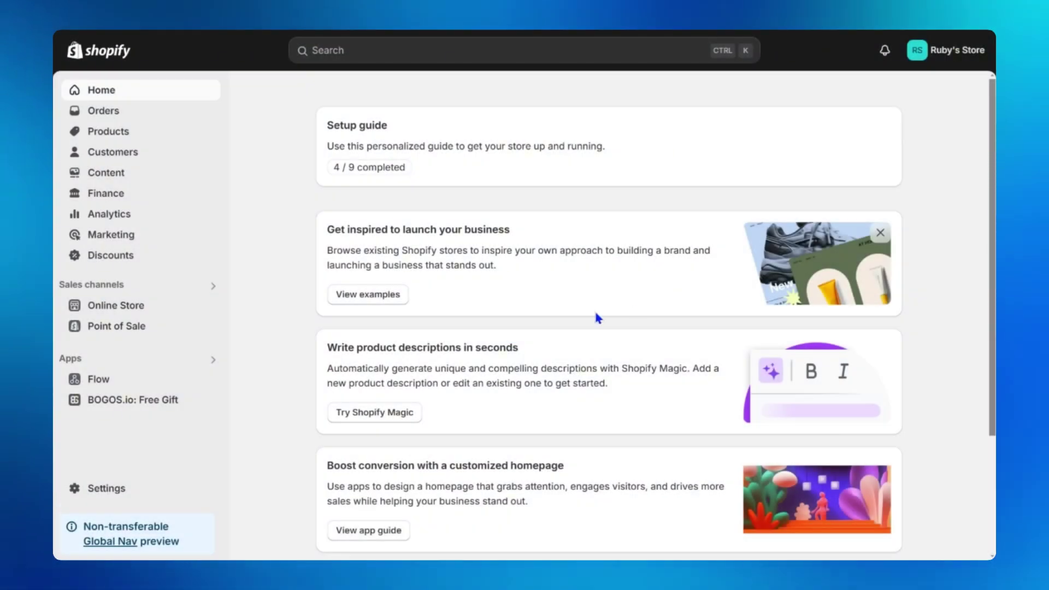
- Start a new automatic Buy X get Y discount from the Discounts page
click(189, 263)
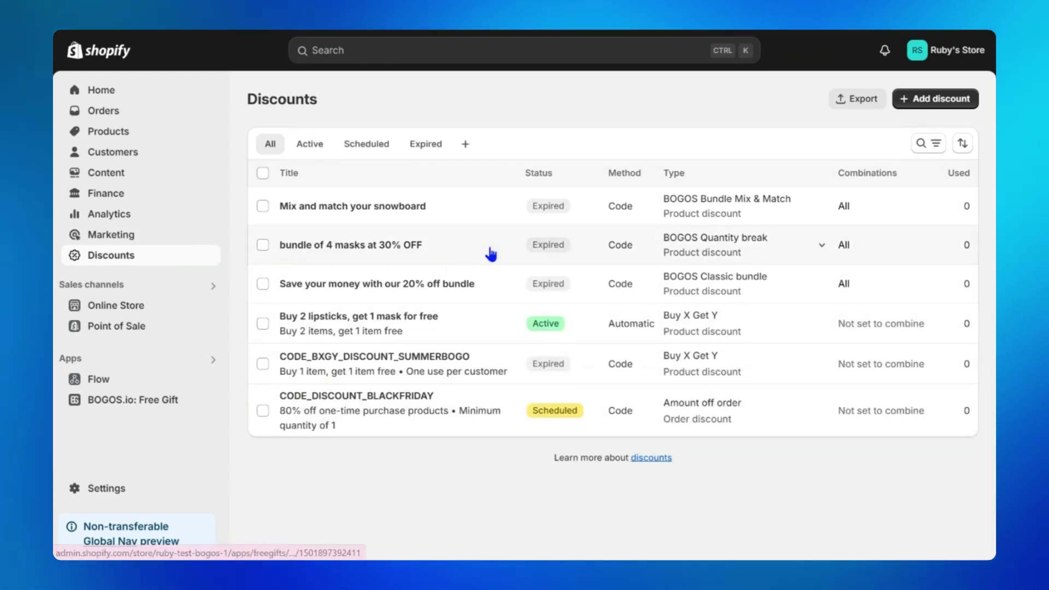
click(956, 108)
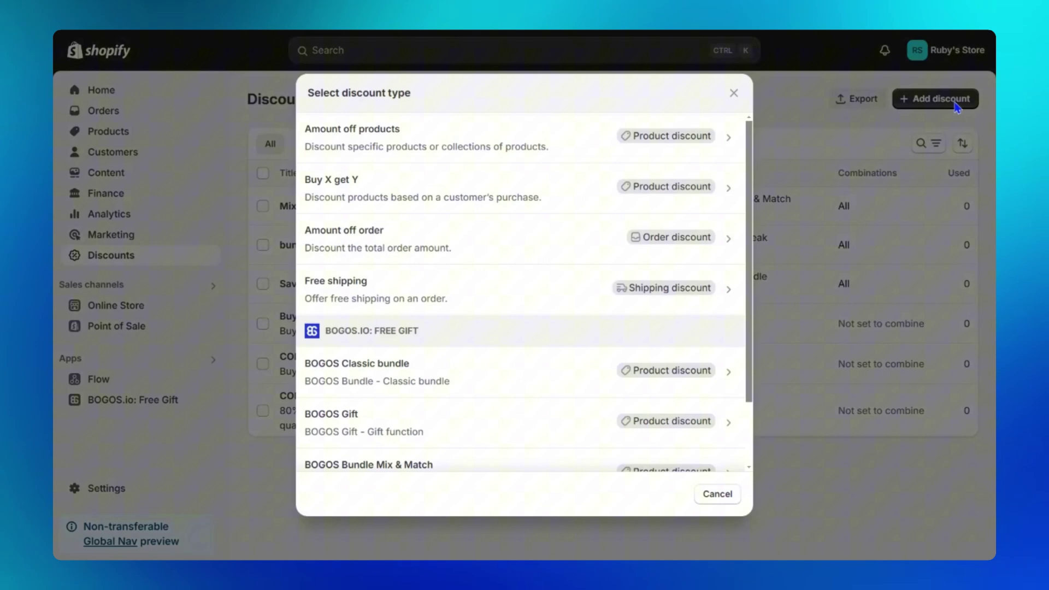
click(674, 191)
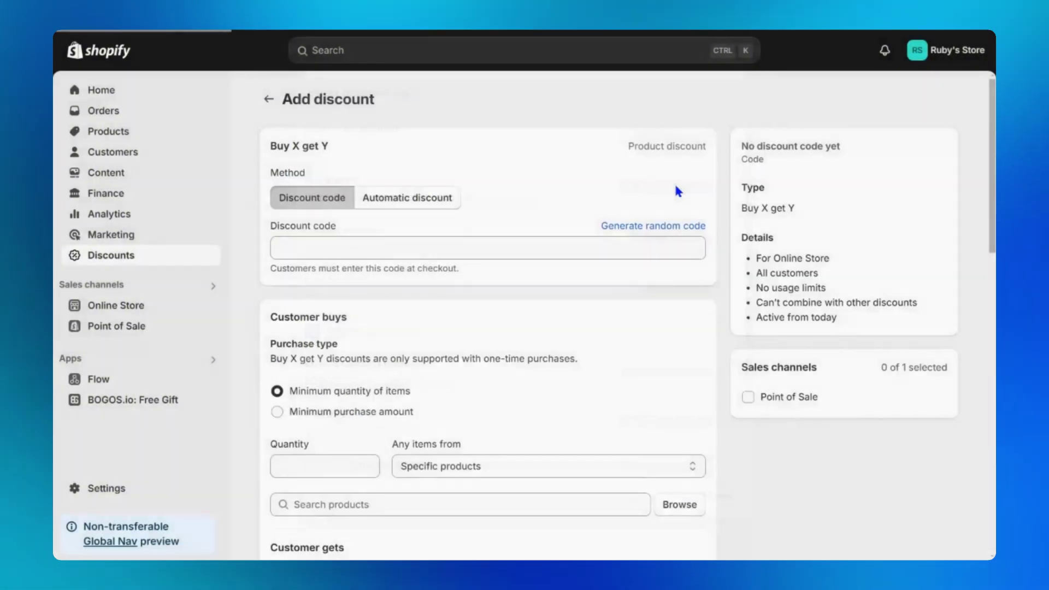
click(439, 205)
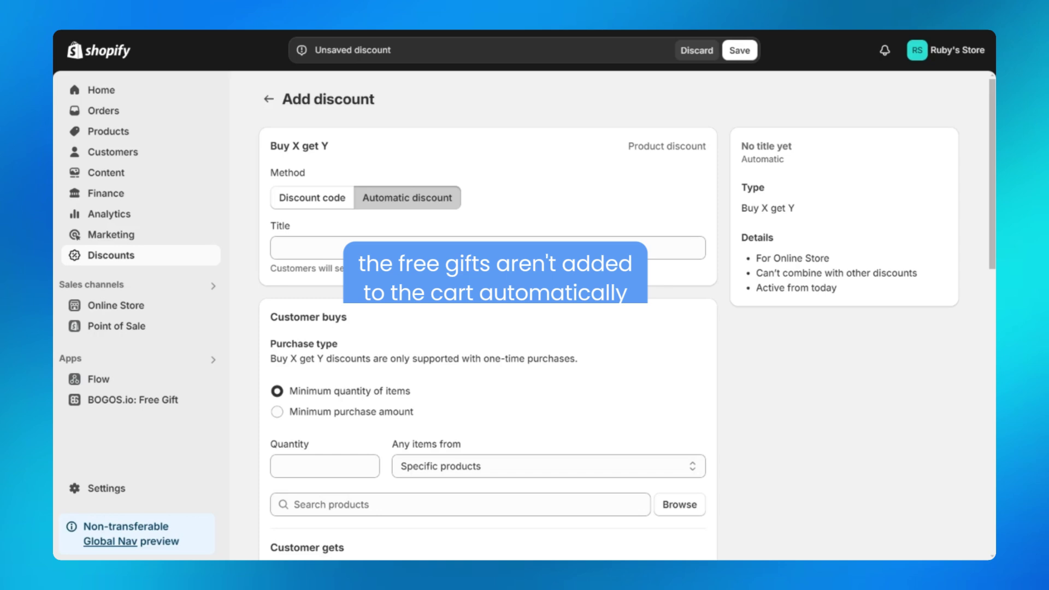
- Title the discount 'Spend $500+ to get a FREE GIFT'
double_click(277, 227)
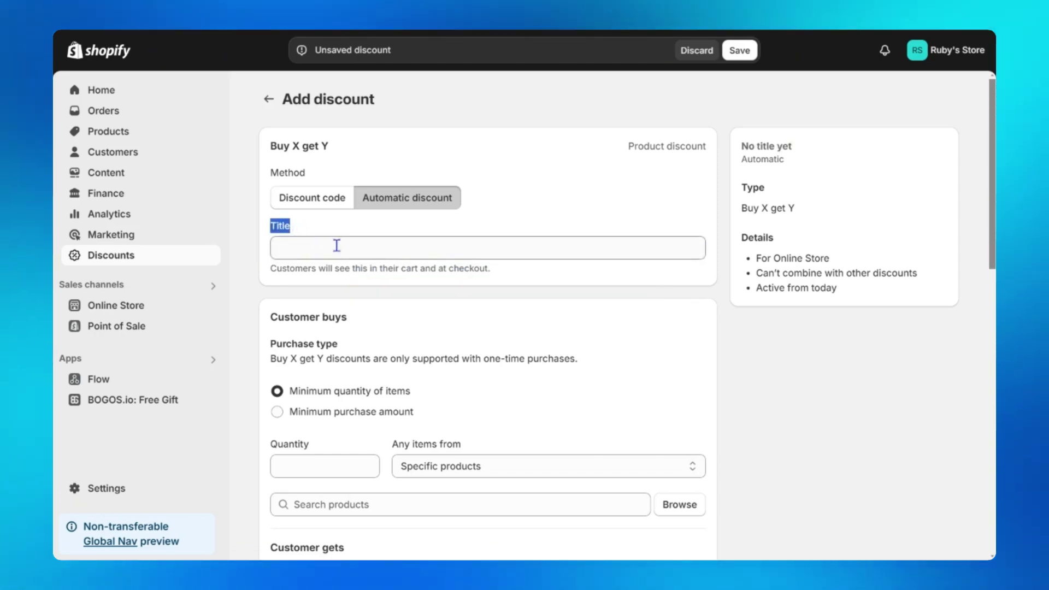
click(361, 246)
text(Spend $500+ to get a FREE GIFT)
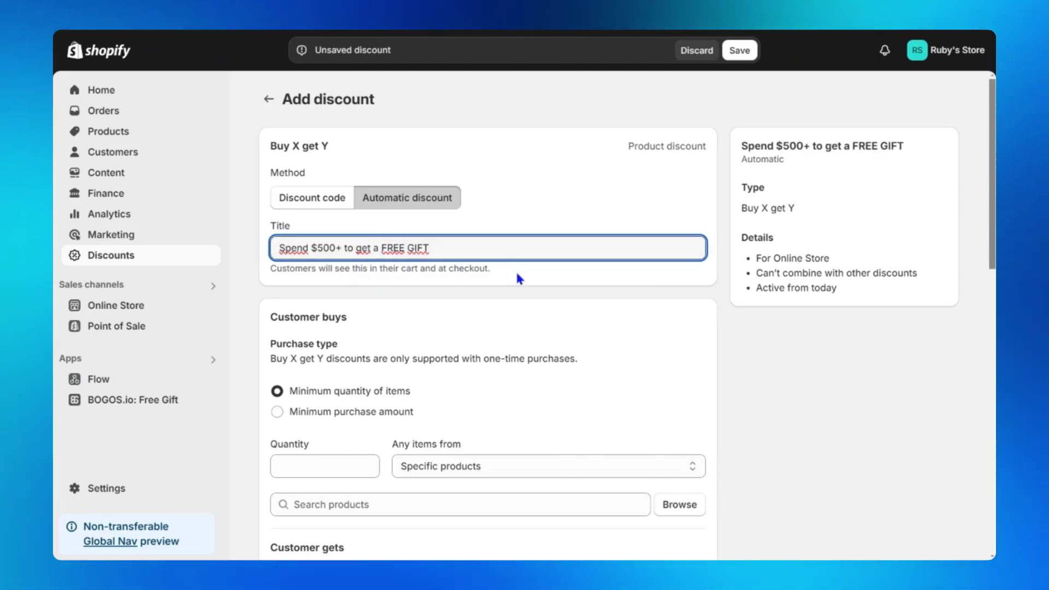
click(518, 279)
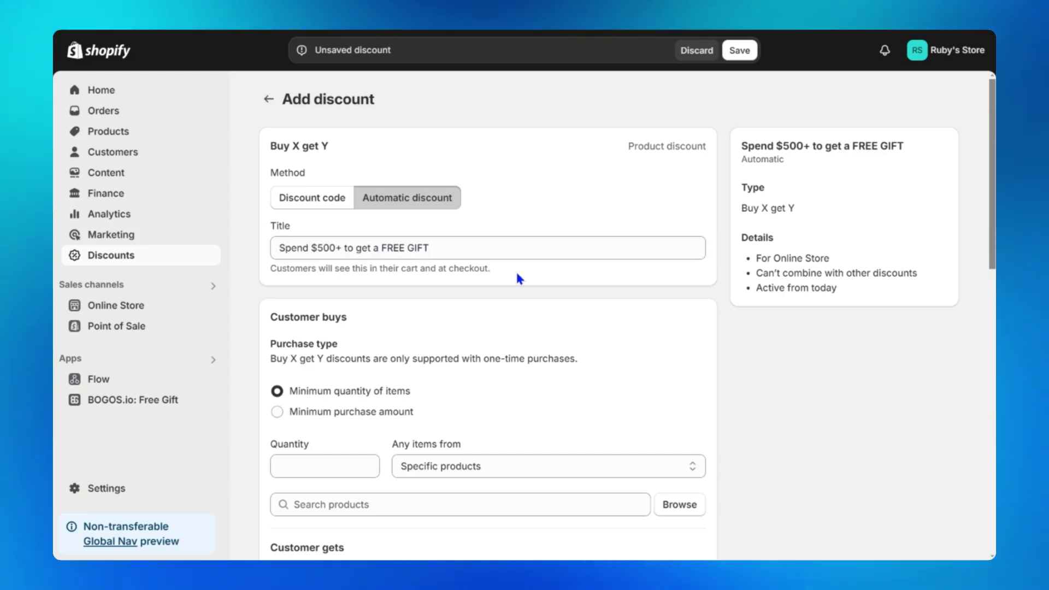
scroll(554, 283, down, 2)
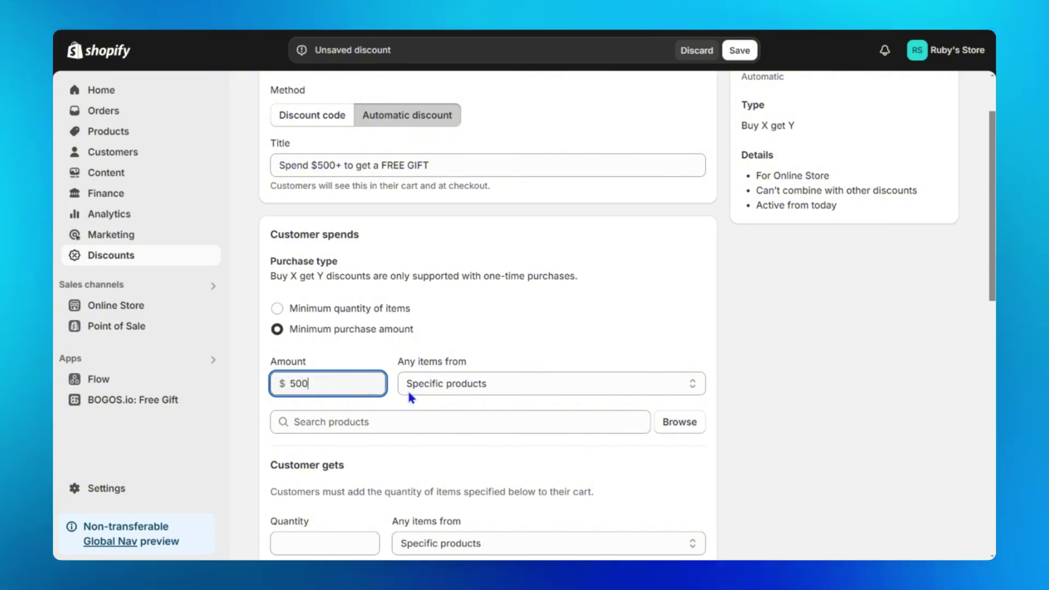
- Count spending from specific collections, adding the Comestic and SnowBoard collections
click(562, 391)
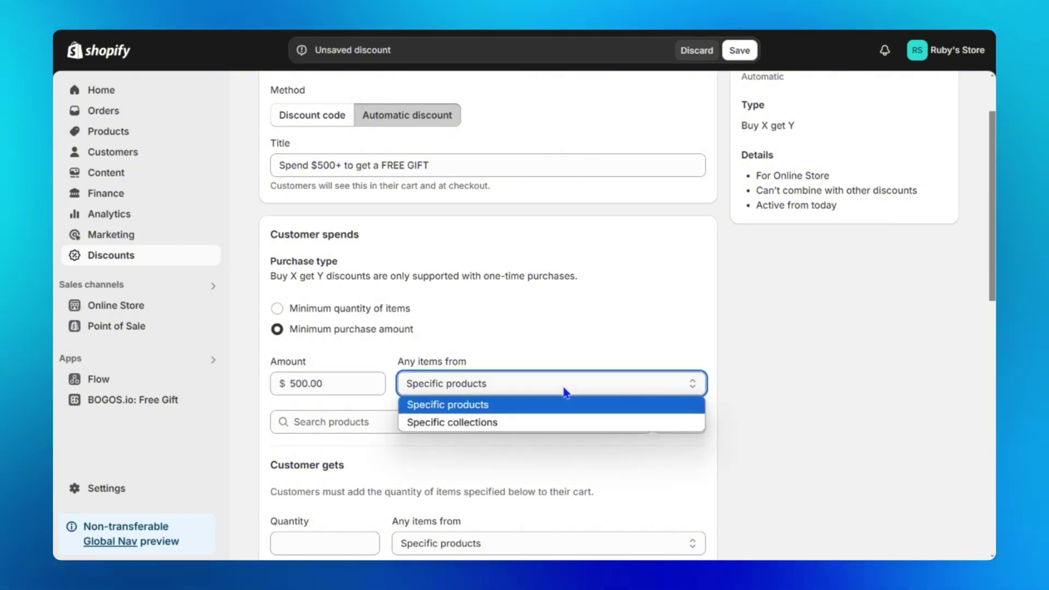
click(560, 426)
click(660, 428)
click(475, 160)
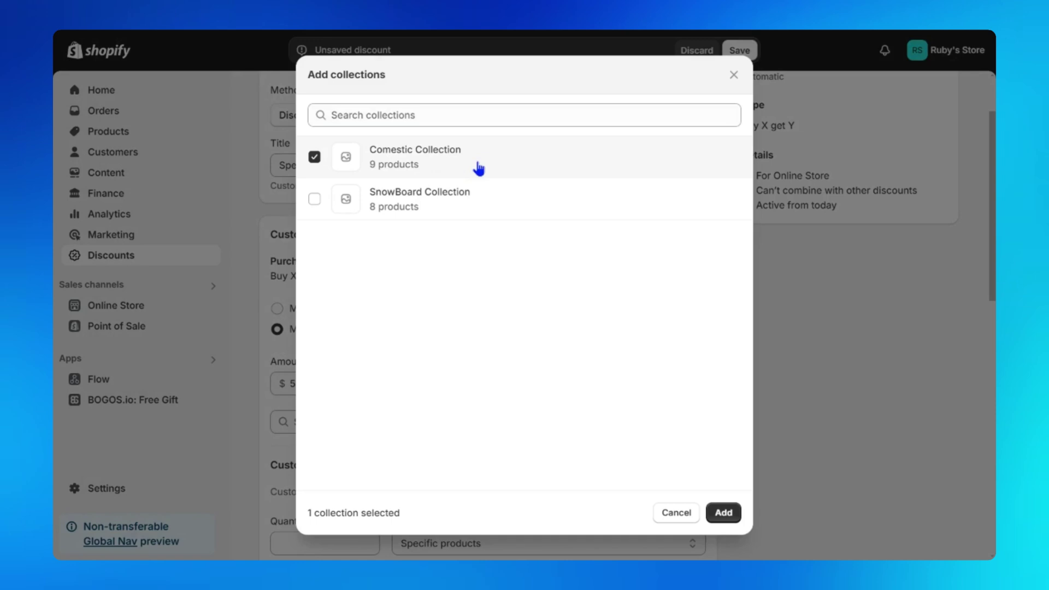
click(475, 201)
click(723, 516)
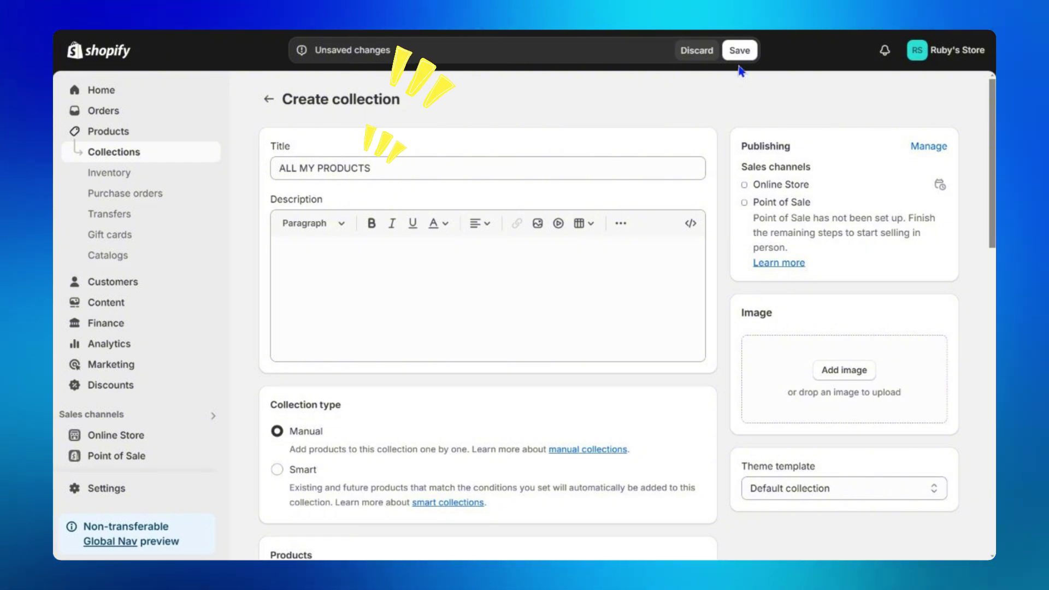
- Create the ALL MY PRODUCTS collection, including the snowboard and other products
click(739, 58)
scroll(492, 328, down, 5)
click(513, 353)
click(481, 377)
scroll(467, 429, down, 2)
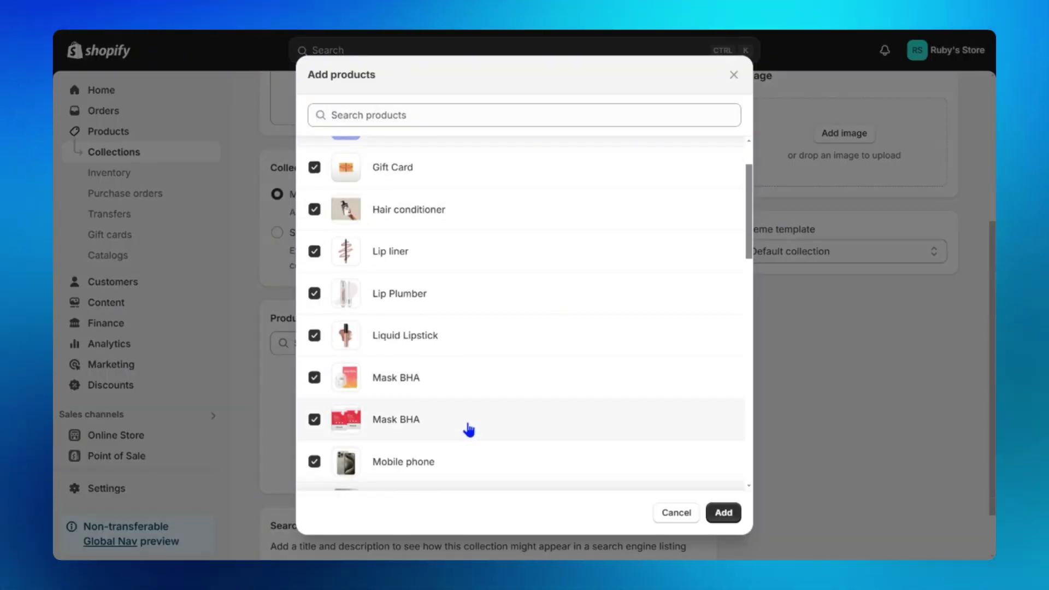
scroll(456, 417, down, 3)
click(452, 323)
scroll(451, 323, down, 2)
scroll(448, 385, down, 3)
click(449, 386)
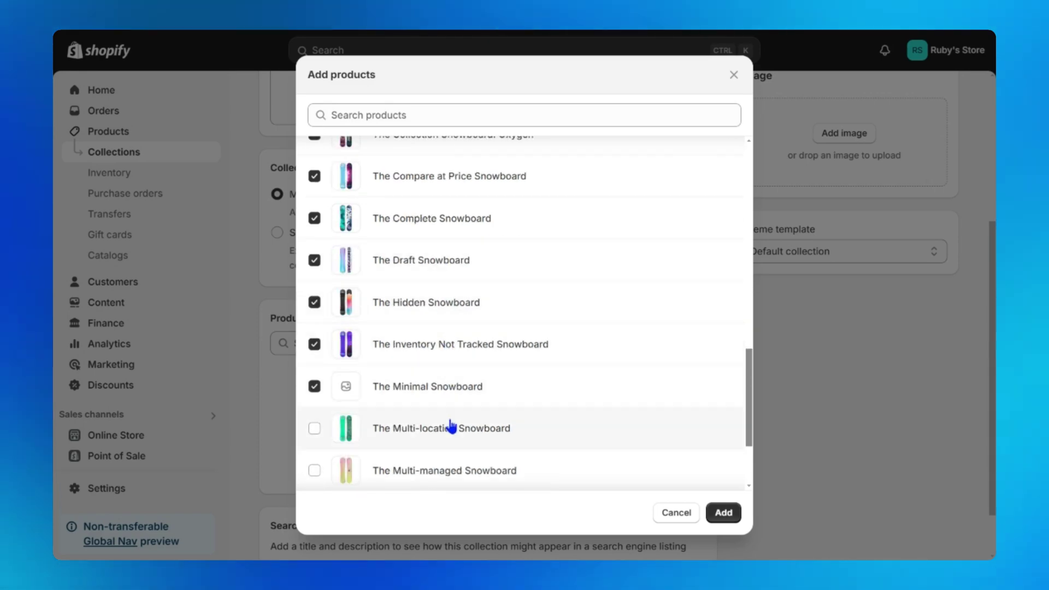
click(449, 427)
scroll(450, 353, down, 2)
click(450, 351)
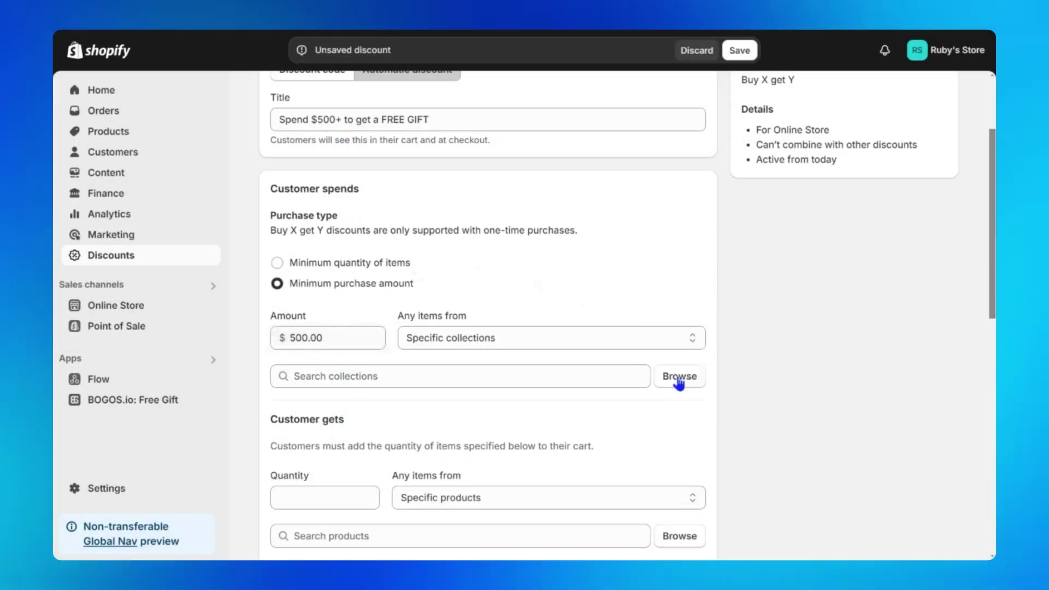
- Add the ALL MY PRODUCTS collection to the $500 spend condition
click(679, 374)
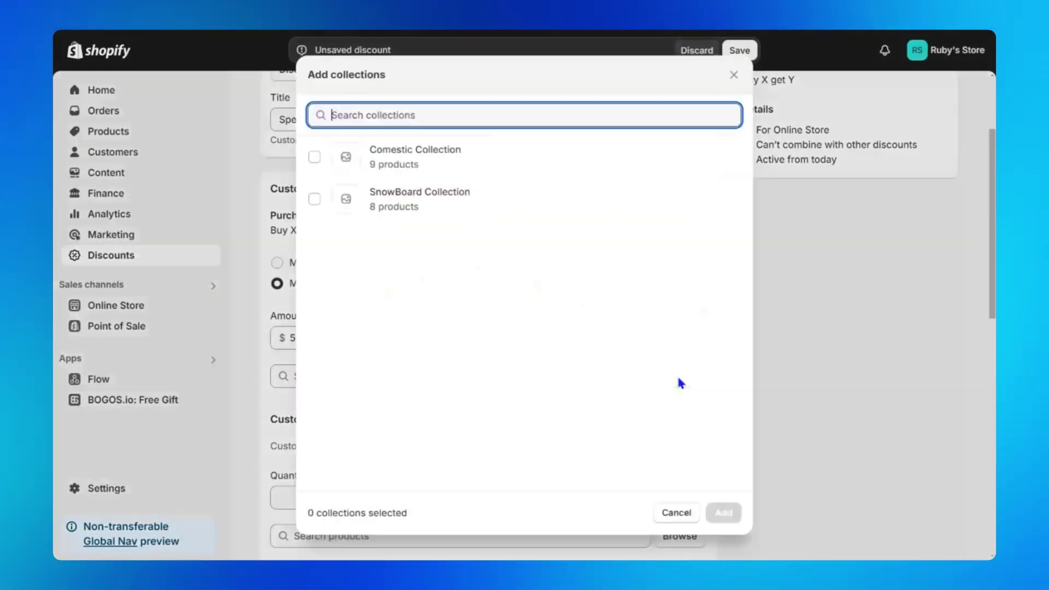
text(all)
click(541, 168)
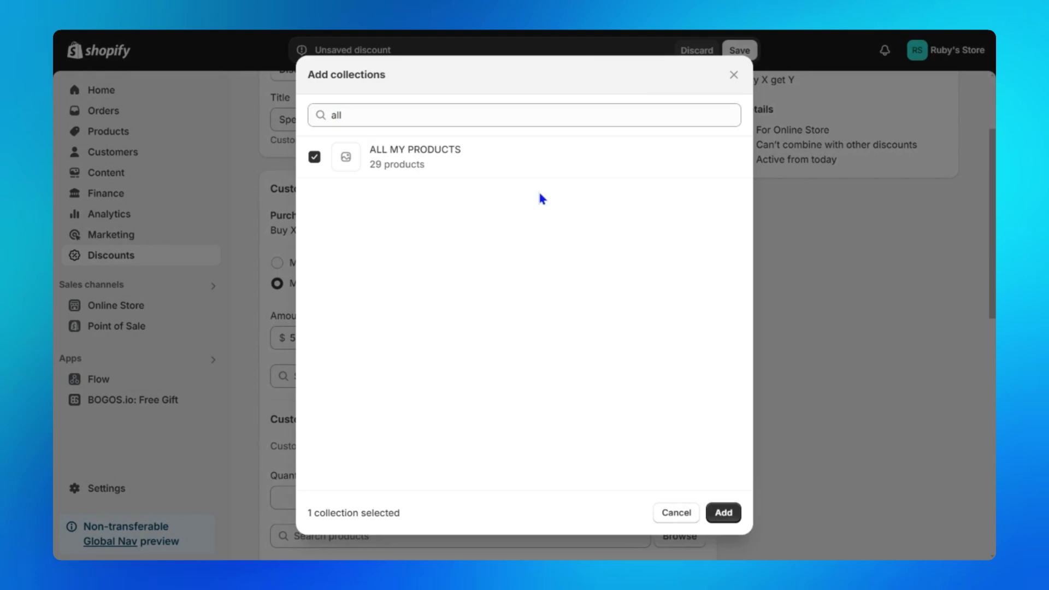
click(724, 513)
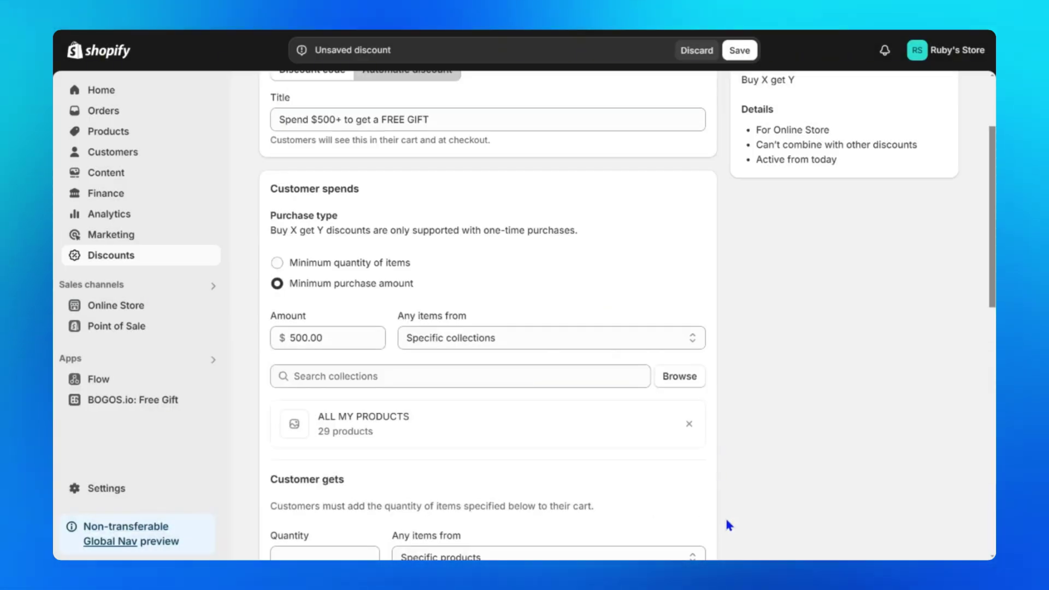
scroll(727, 524, down, 4)
drag(270, 197, 305, 198)
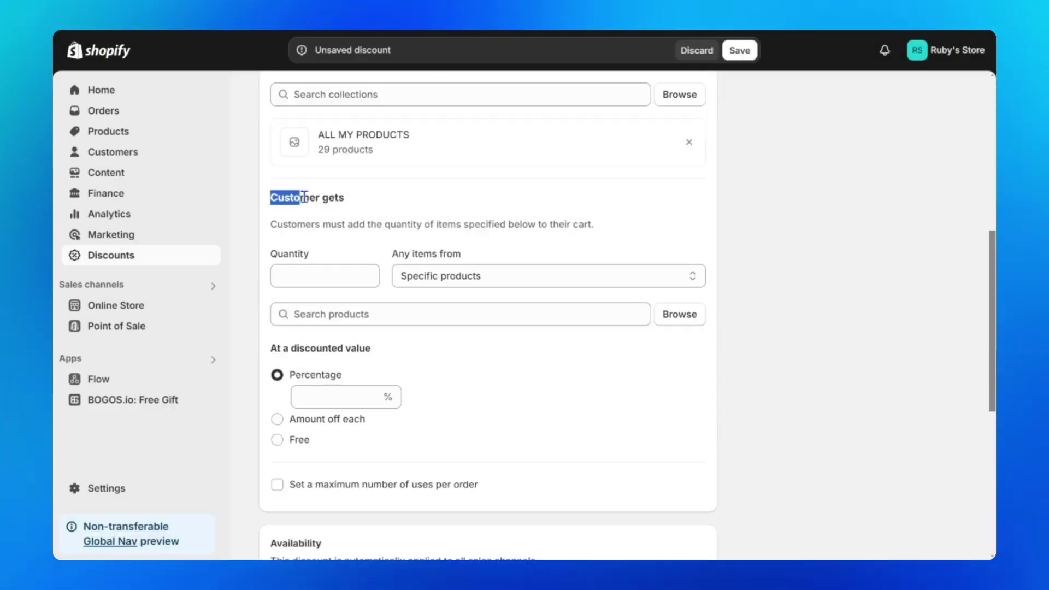
- Make one Body lotion the free item customers get and save the discount
click(360, 200)
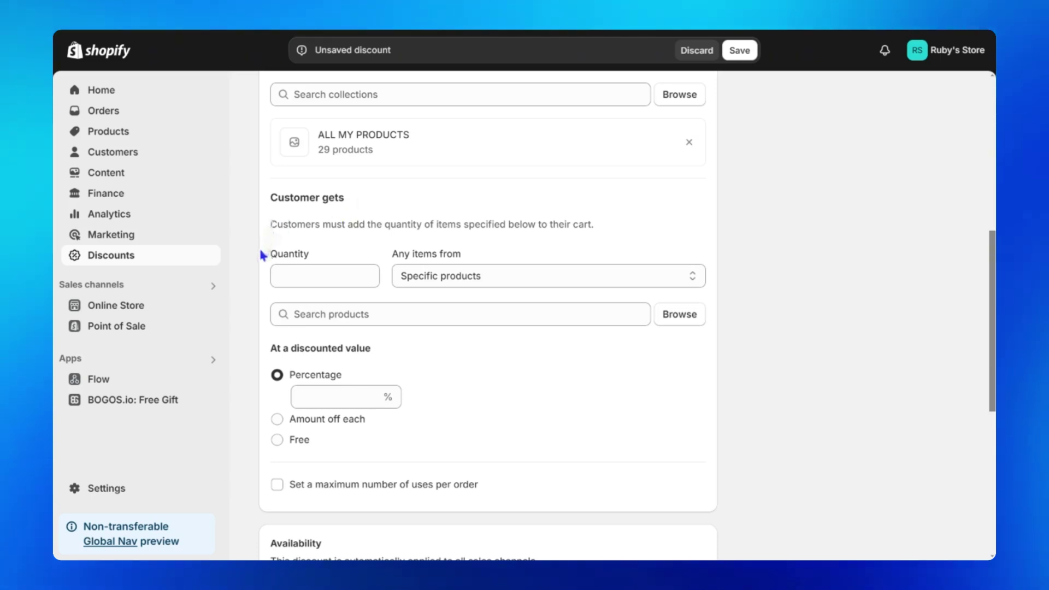
click(332, 276)
text(1)
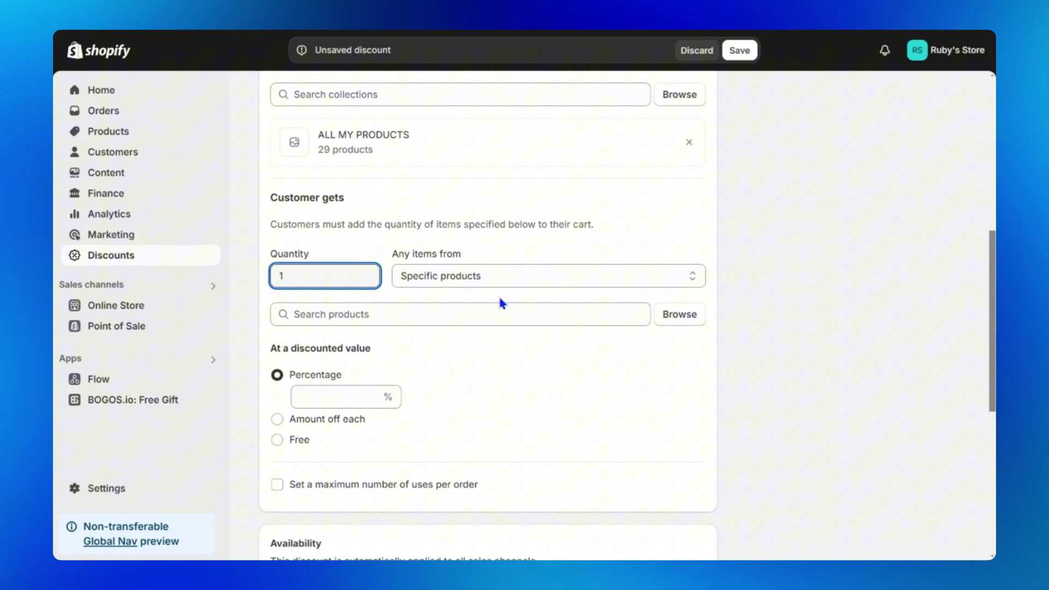
click(673, 319)
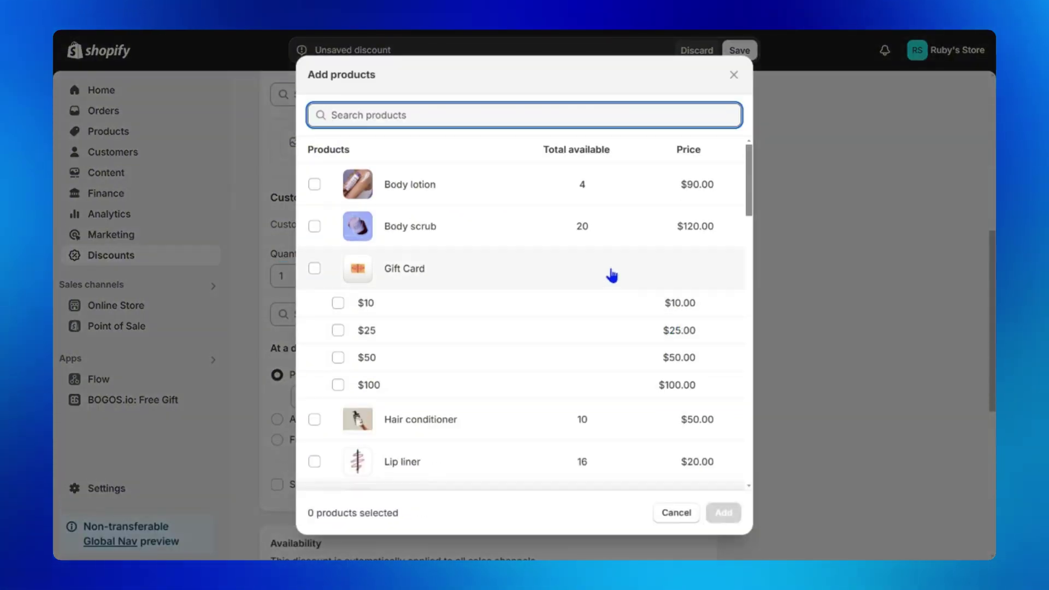
click(722, 512)
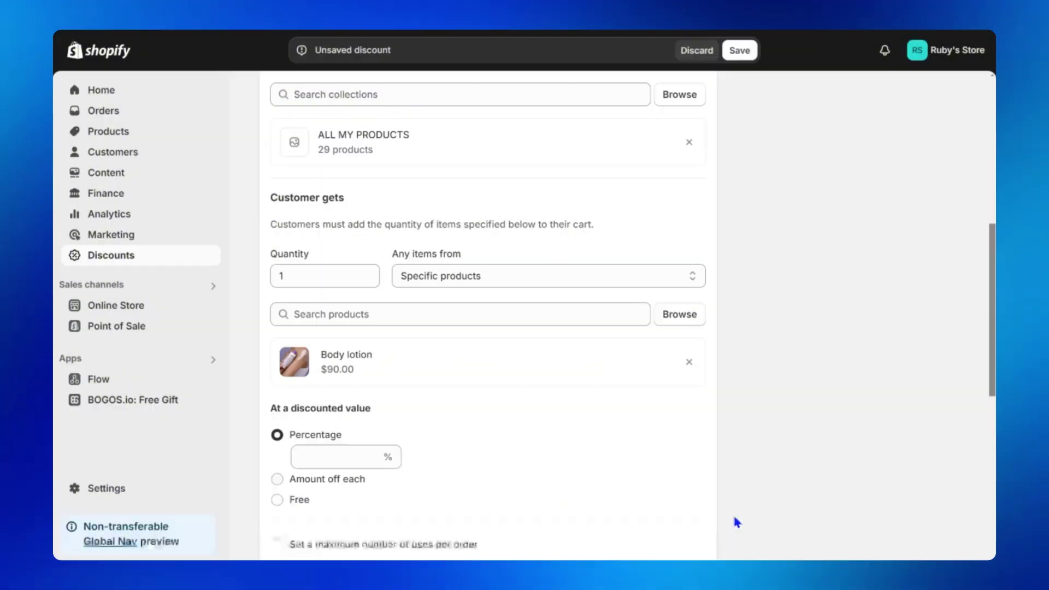
click(278, 501)
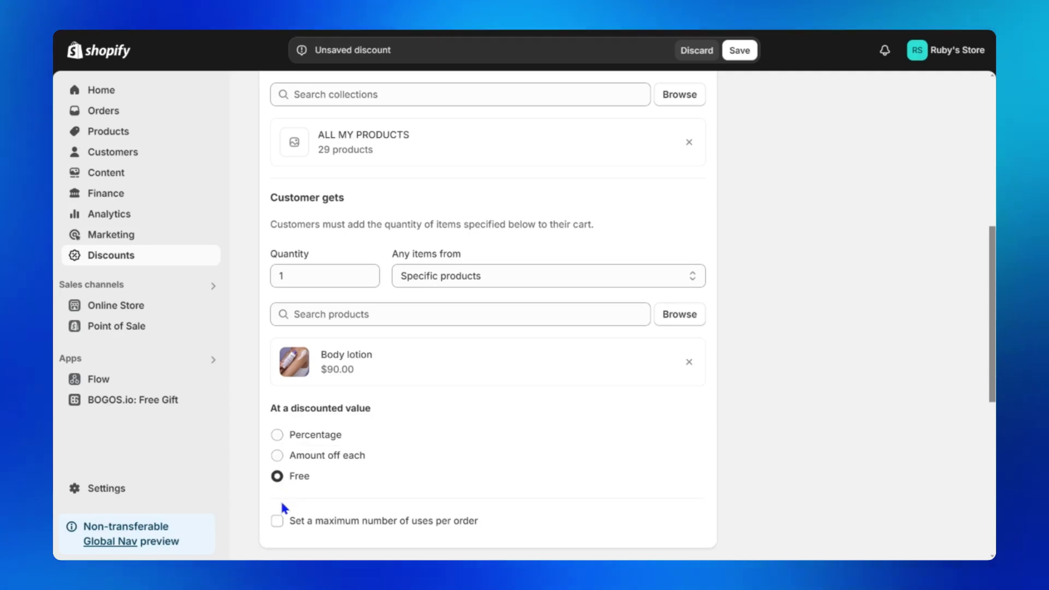
scroll(925, 284, down, 3)
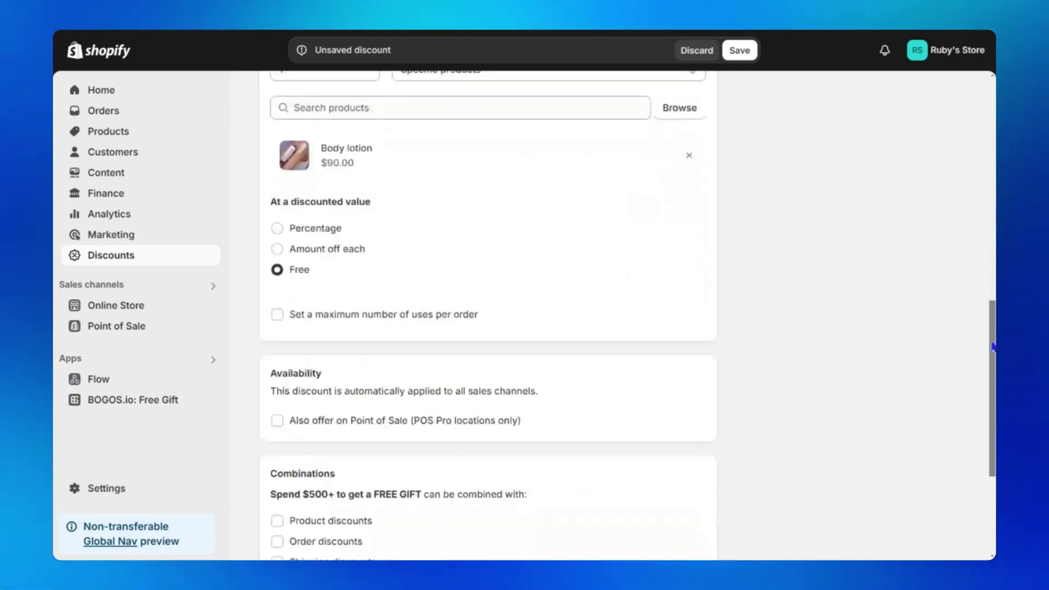
scroll(934, 385, down, 3)
click(919, 539)
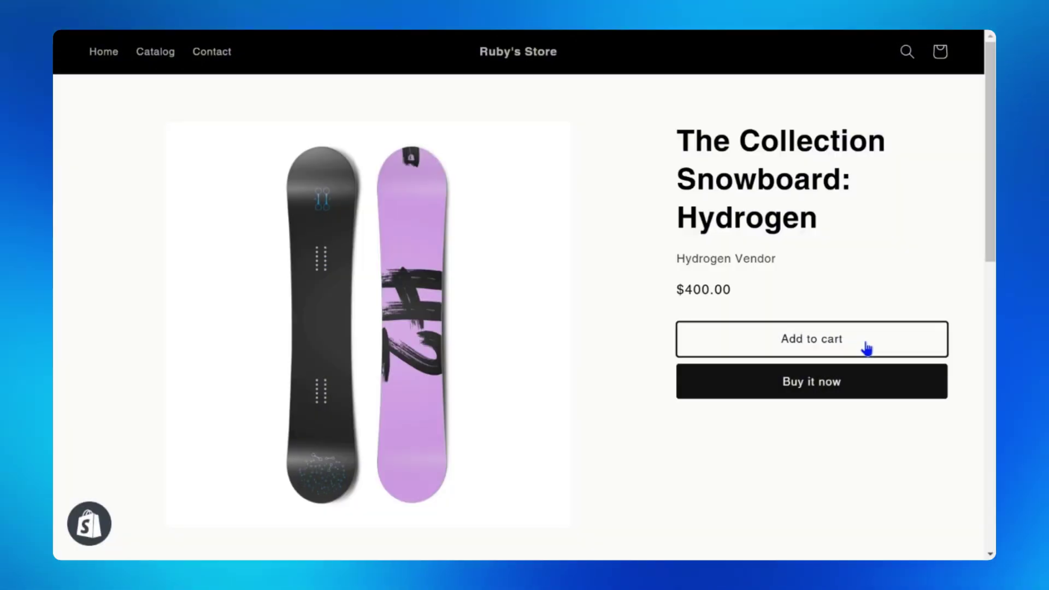
- Add the Hydrogen snowboard, Body scrub and Body lotion to the storefront cart, showing Body lotion at $0.00
click(865, 342)
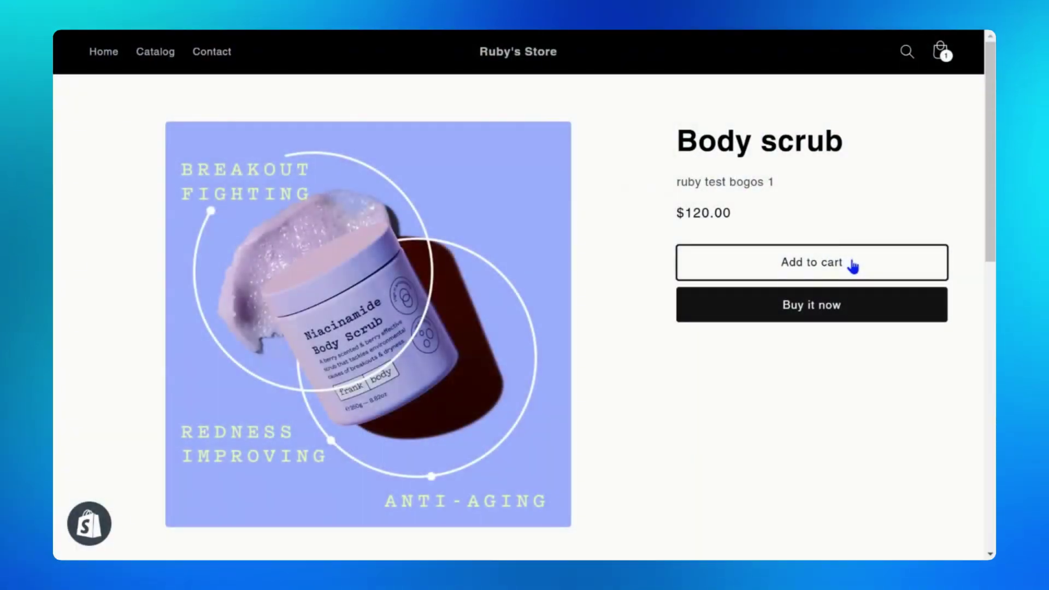
click(849, 263)
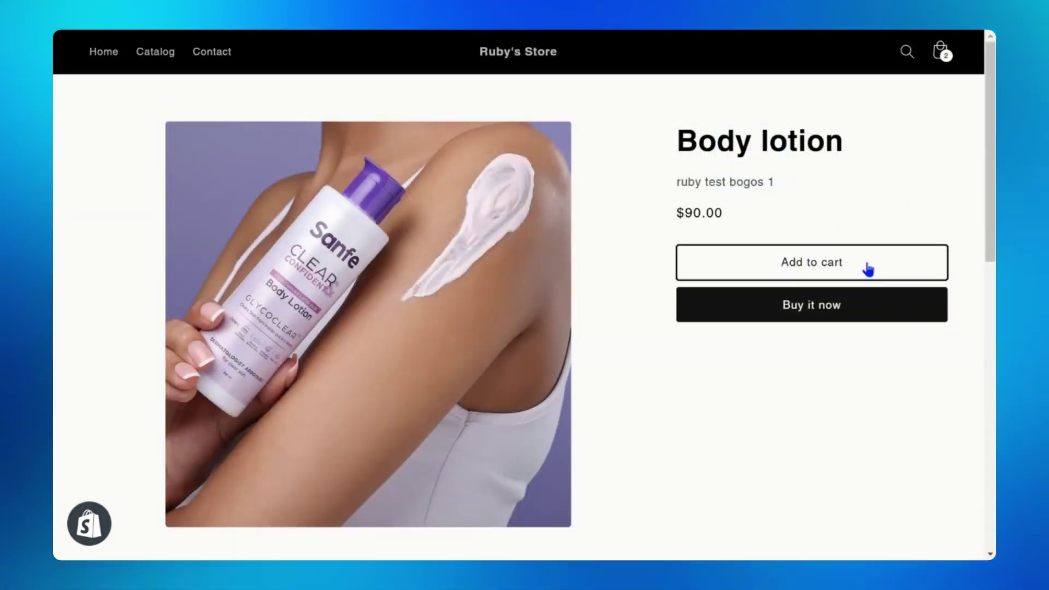
click(867, 264)
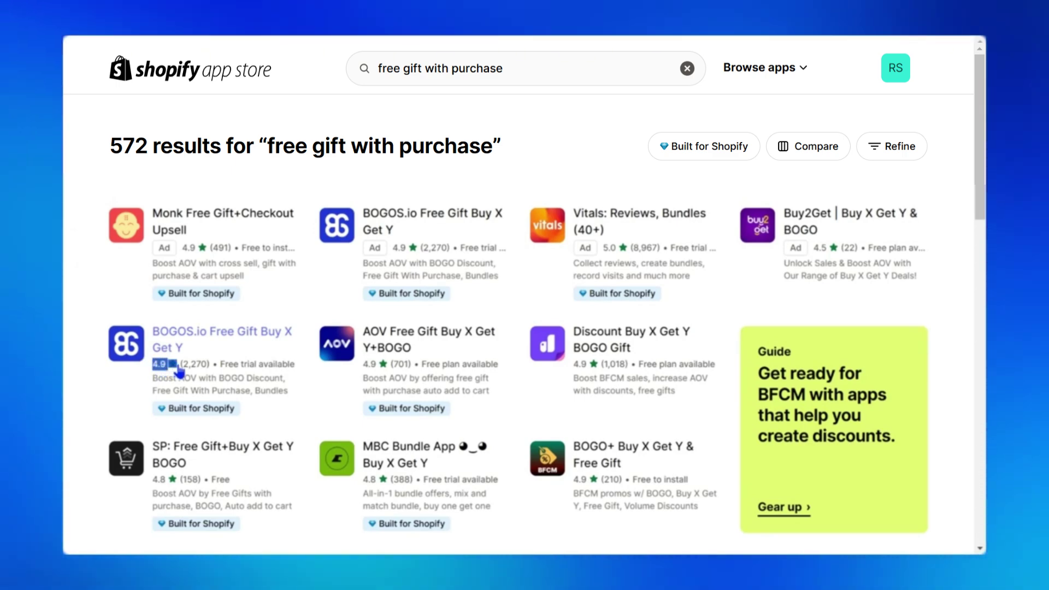
- Open the BOGOS.io Free Gift Buy X Get Y listing and its demo store
click(213, 367)
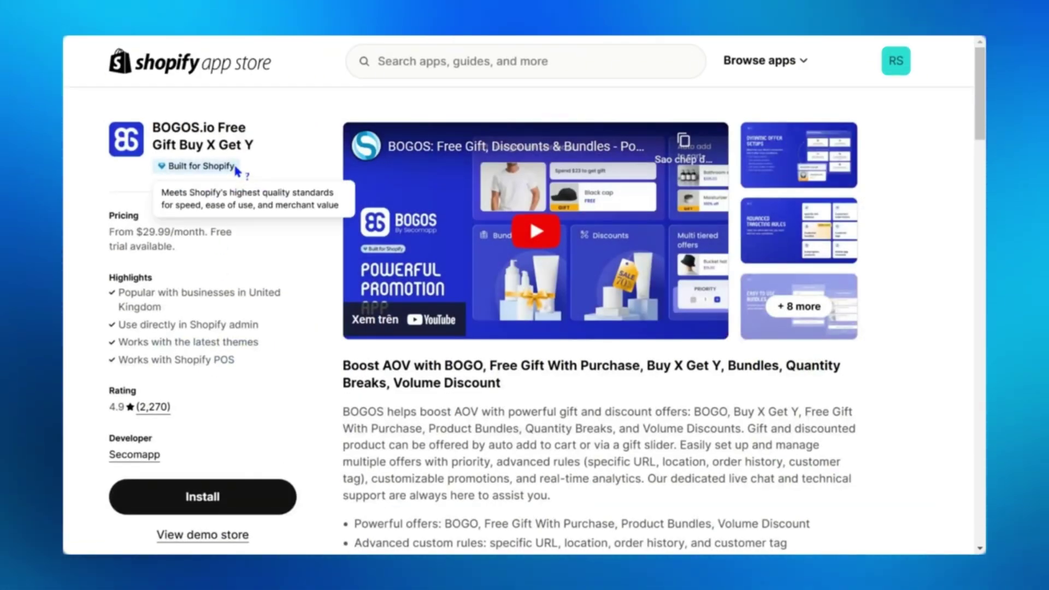
scroll(237, 171, down, 5)
scroll(238, 170, down, 10)
drag(342, 466, 480, 470)
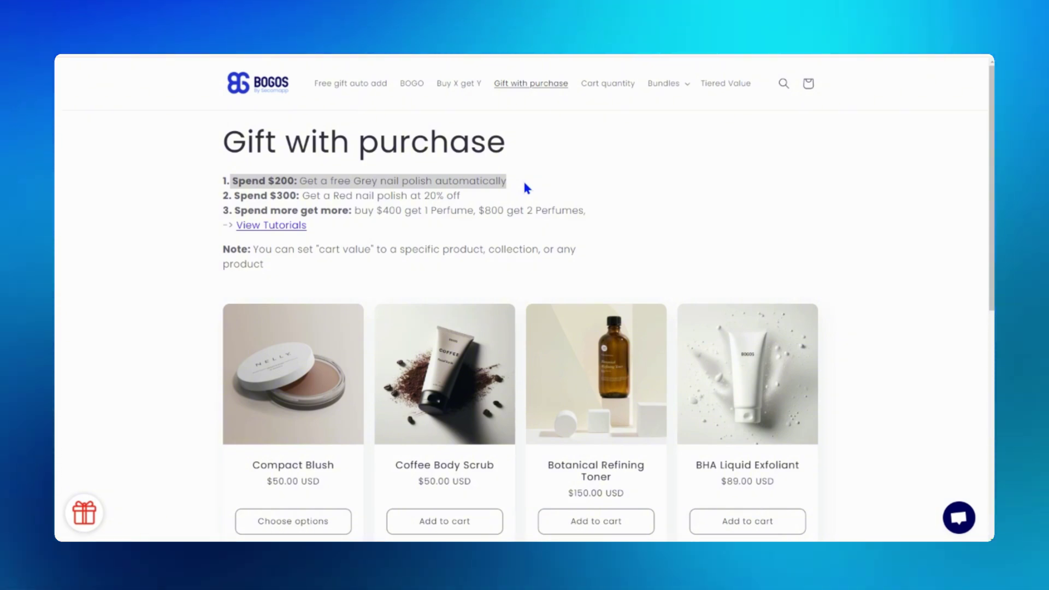
- Add toner and two Coffee Body Scrubs plus Makeup Remover, then choose the Normal Another Vitamin C gift variant
click(562, 515)
click(488, 521)
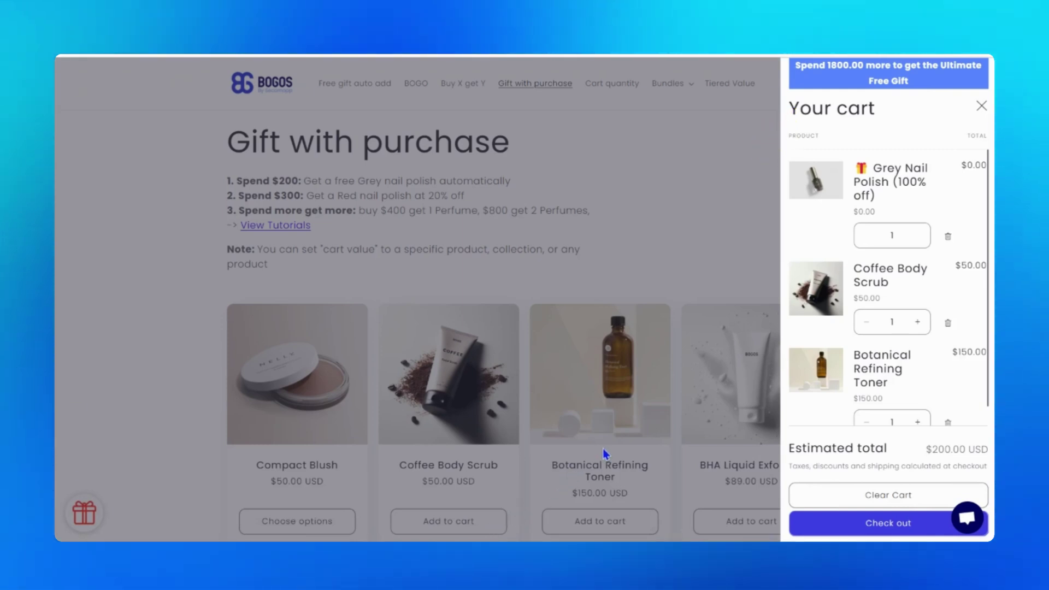
scroll(919, 403, down, 1)
click(919, 308)
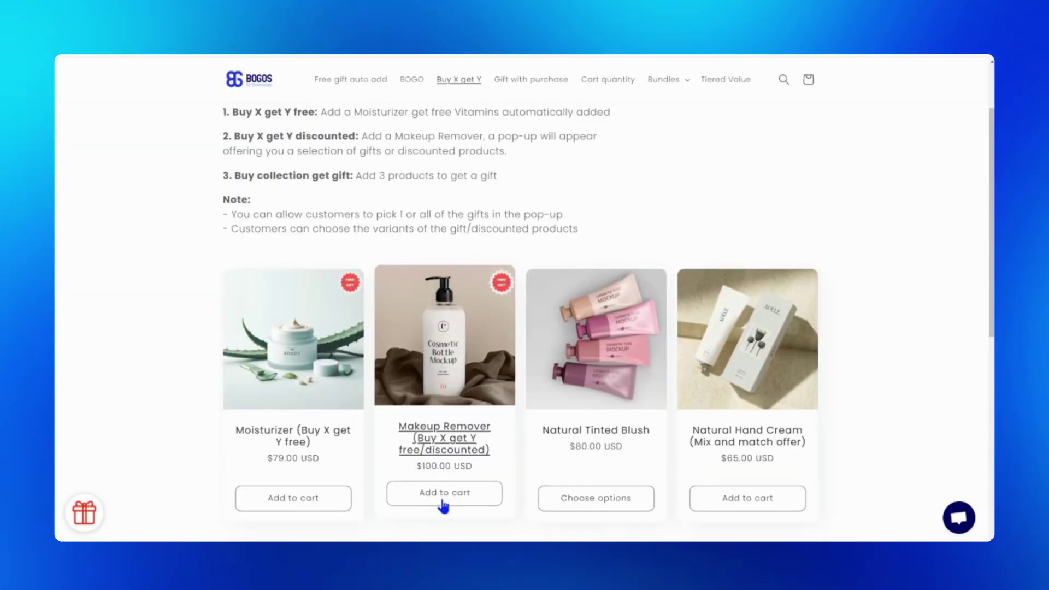
click(441, 498)
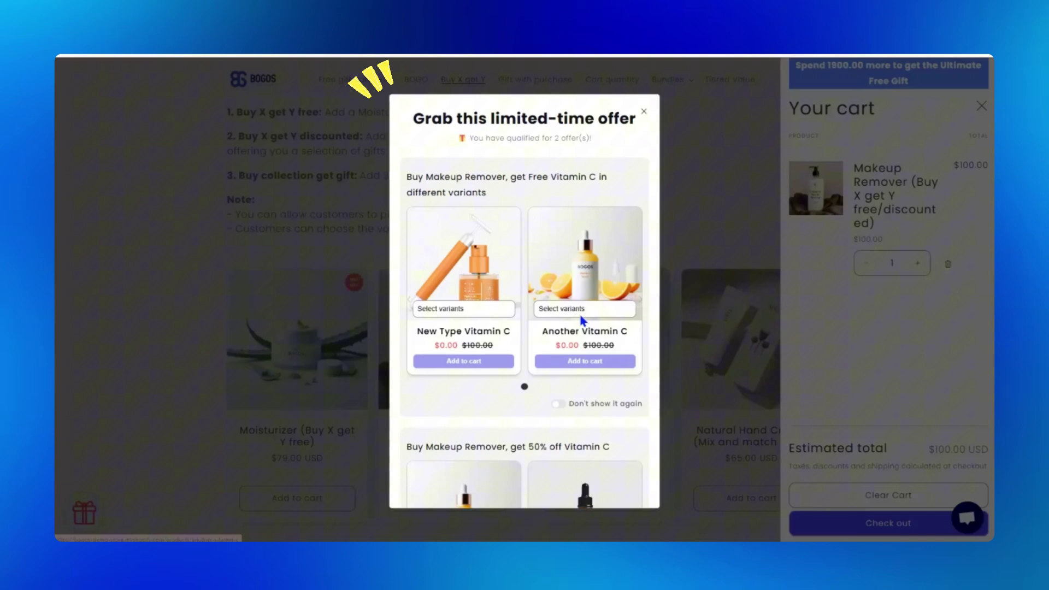
click(581, 311)
click(576, 348)
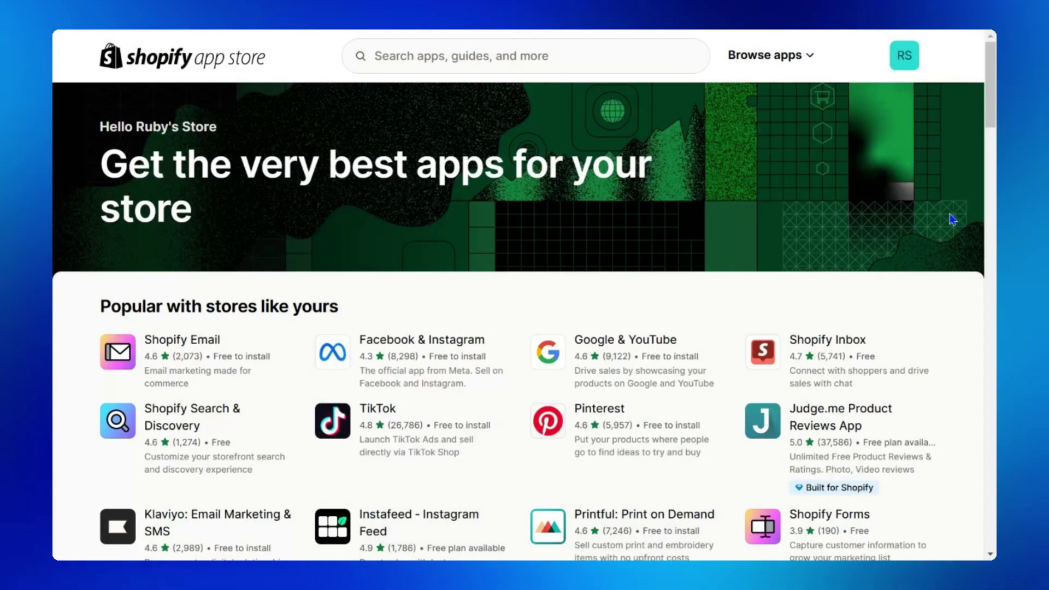
- Search the App Store for BOGOS and open the BOGOS.io Free Gift app
click(624, 64)
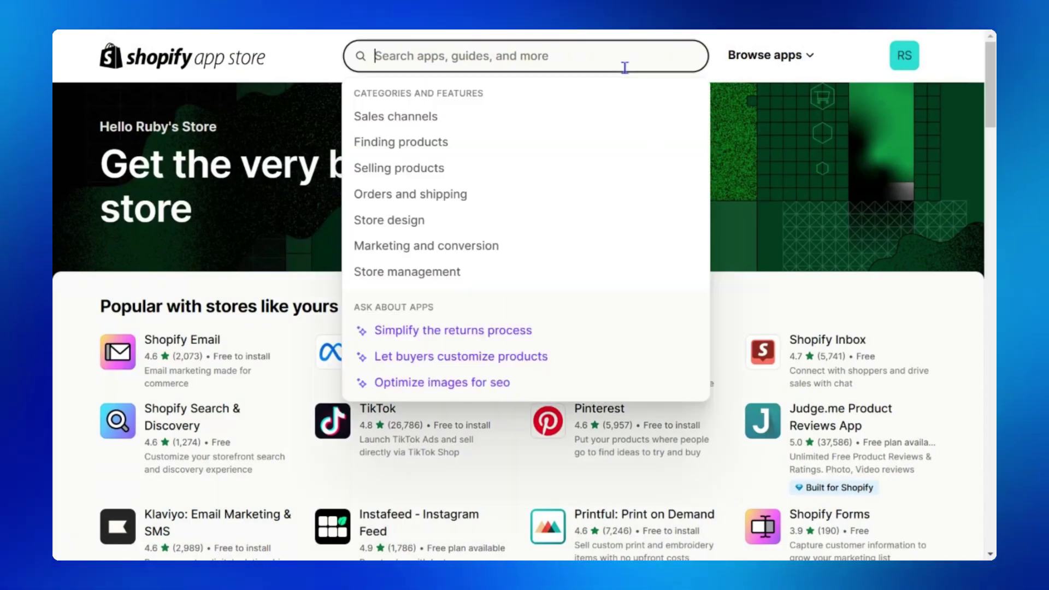
text(BOGOS)
key(Return)
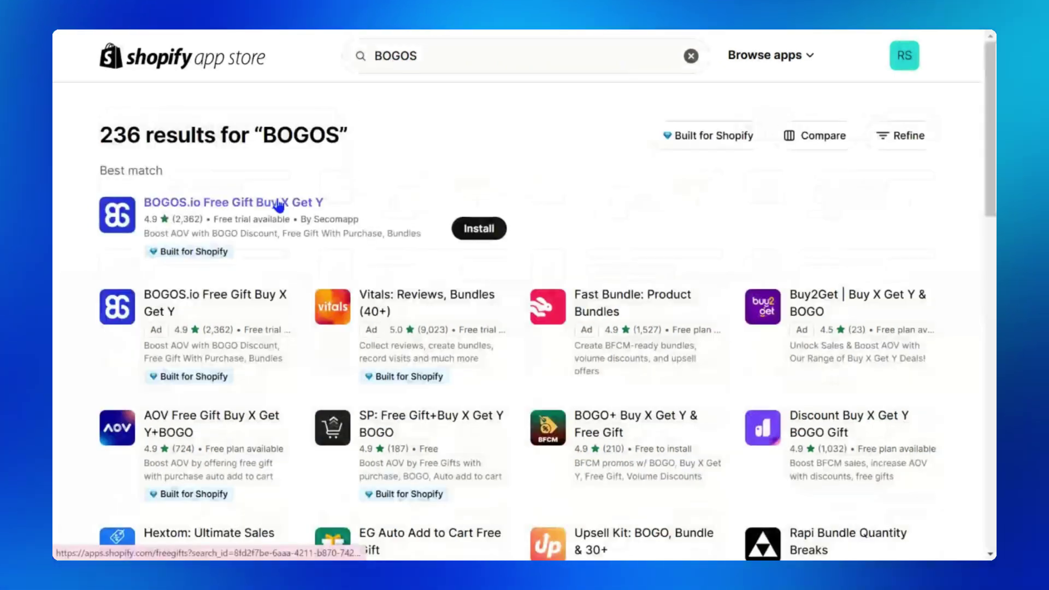
click(277, 206)
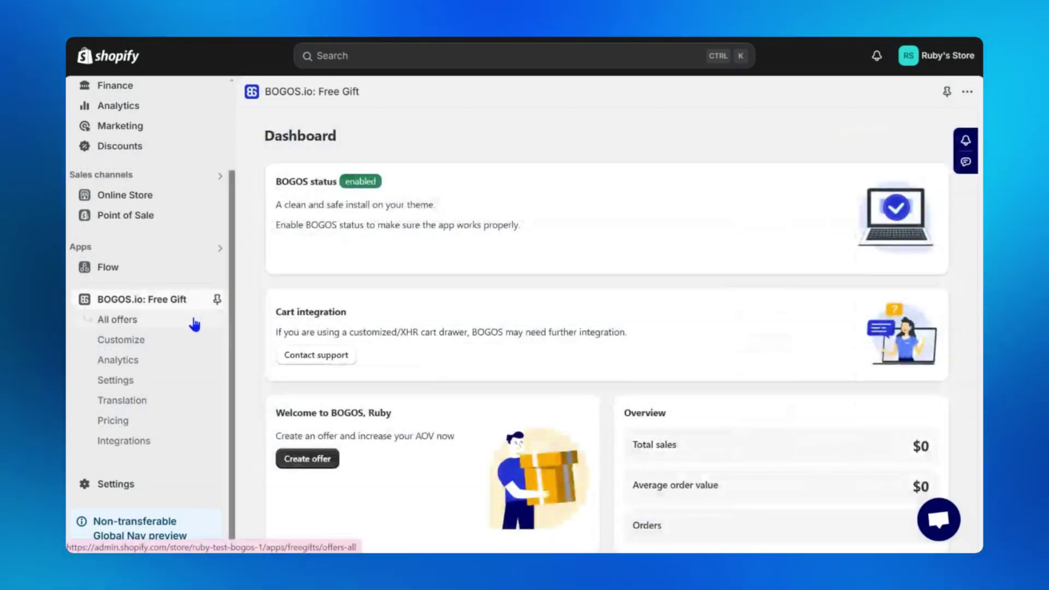
- Start creating a new BOGOS gift offer from All offers
click(194, 322)
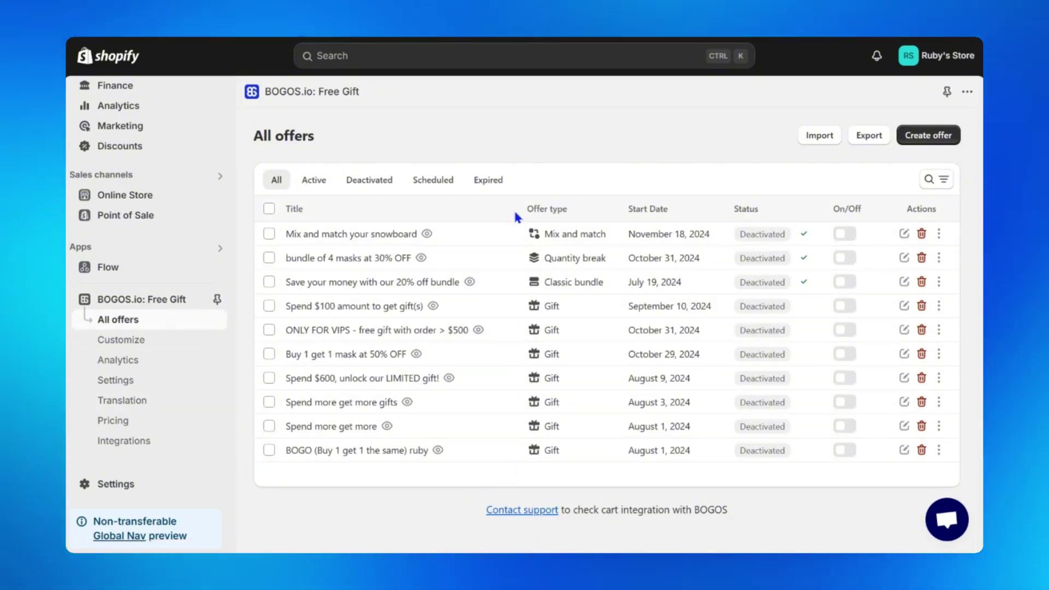
click(919, 137)
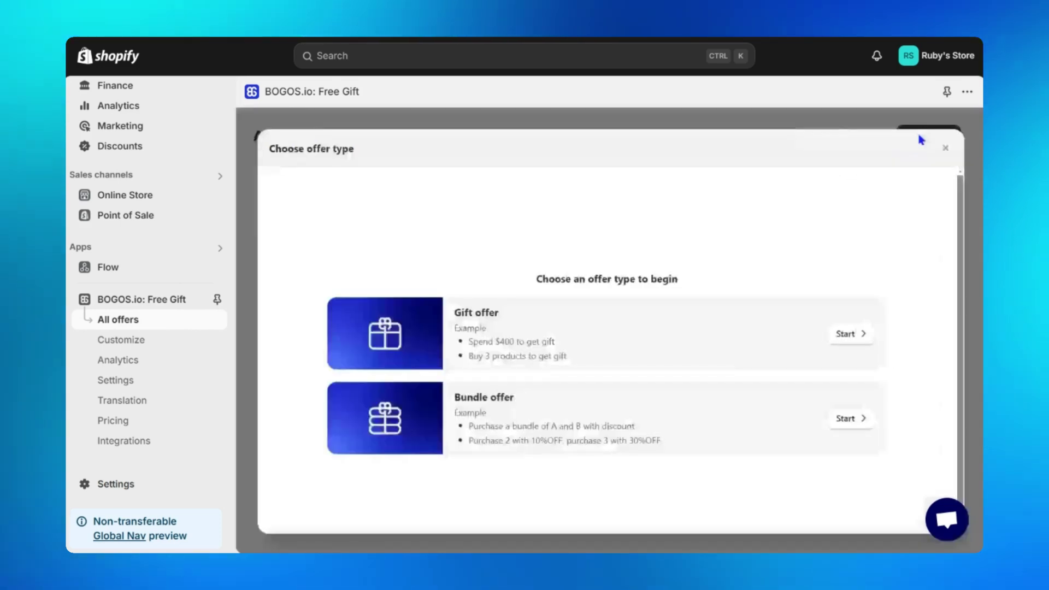
click(852, 335)
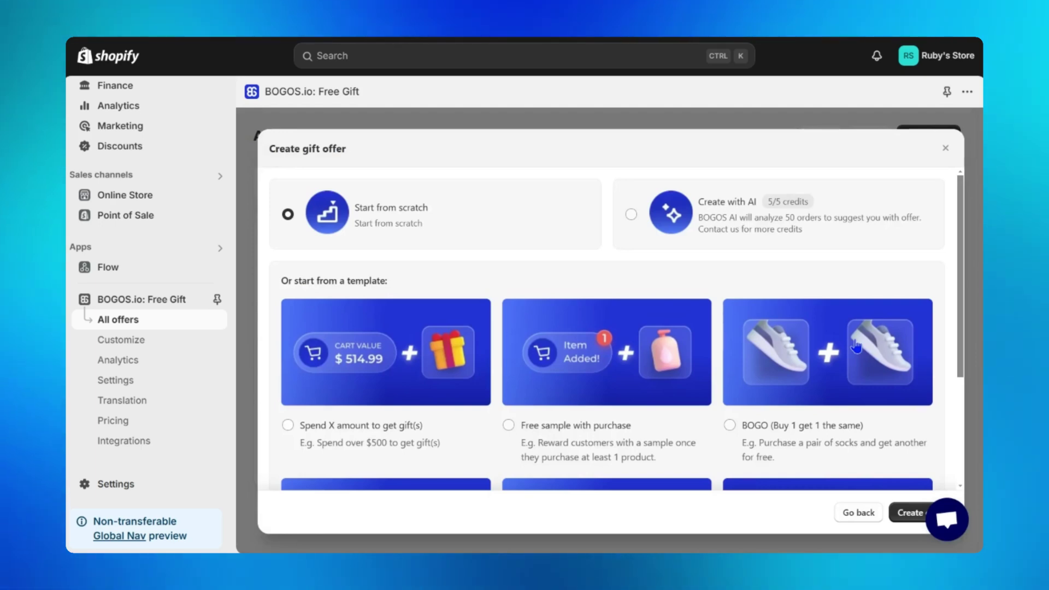
scroll(855, 346, down, 2)
- Create the offer from the Spend X amount to get gift(s) template with a $500 condition
drag(300, 282, 438, 286)
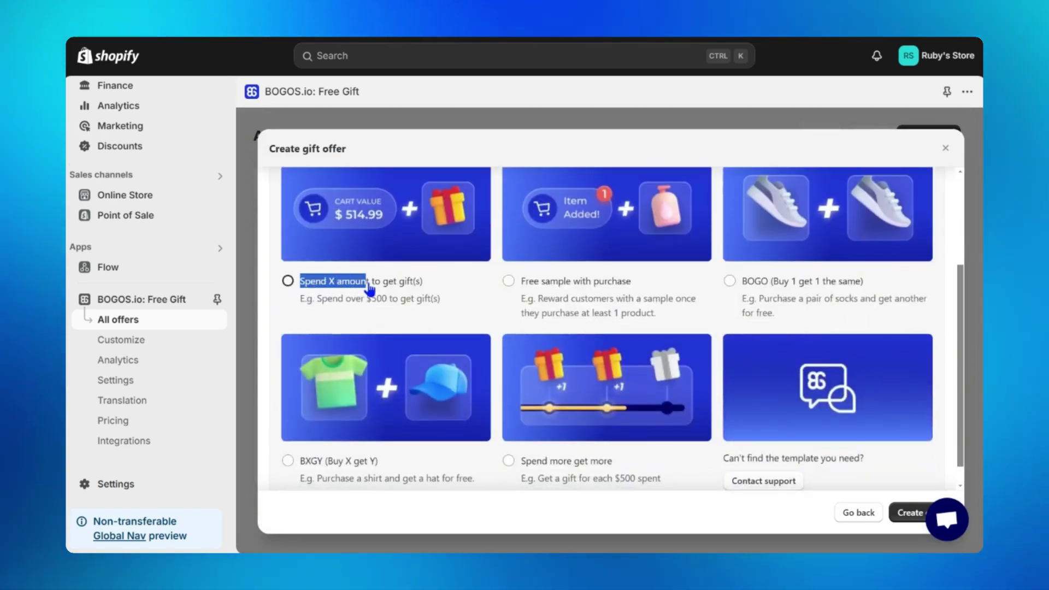
click(439, 286)
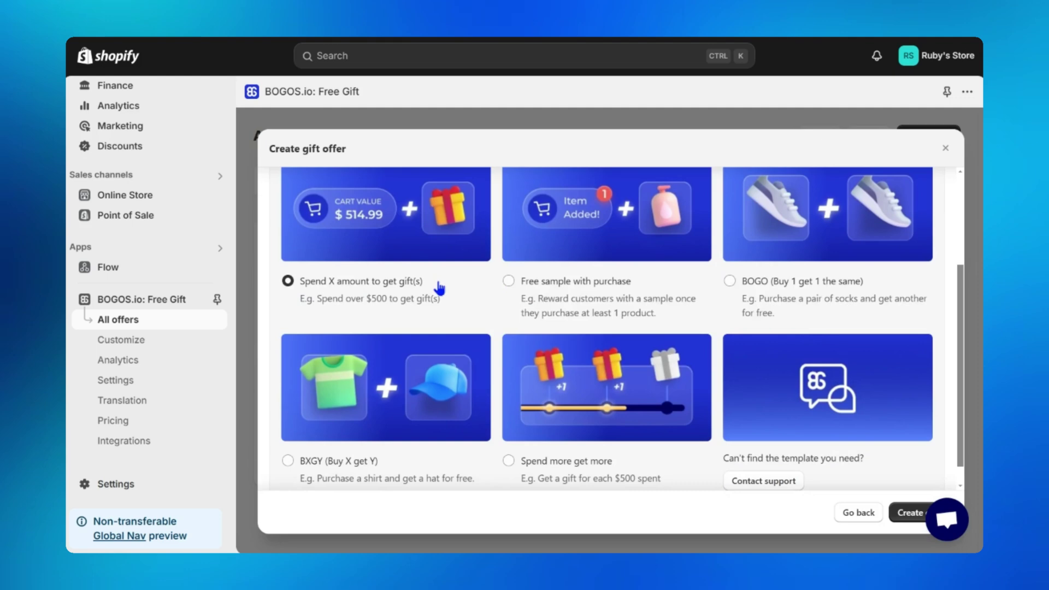
click(899, 513)
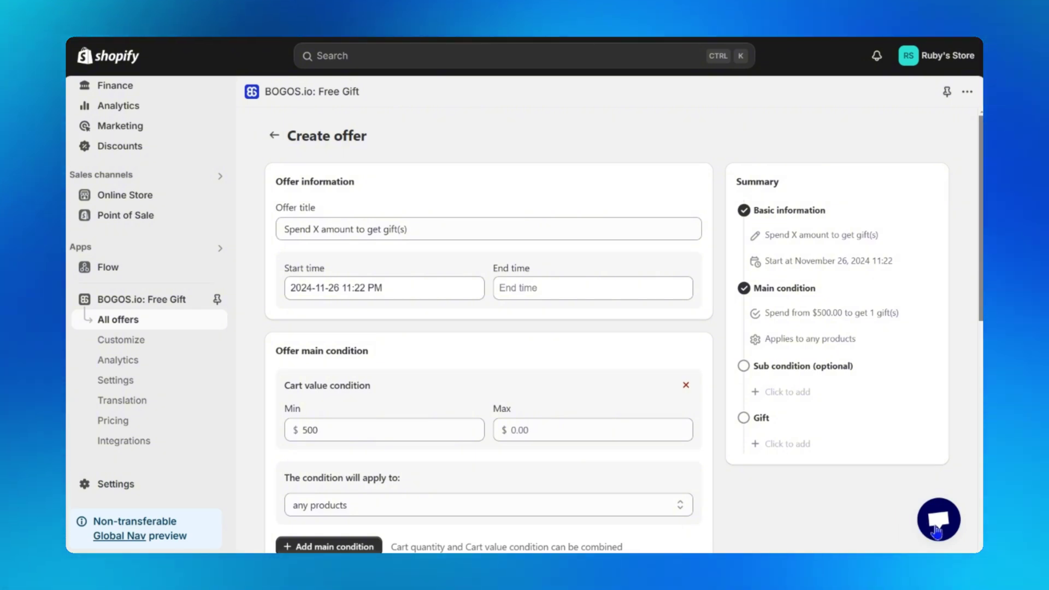
- Retitle the offer to 'Spend $500+ to get a FREE GIFT'
drag(277, 209, 318, 206)
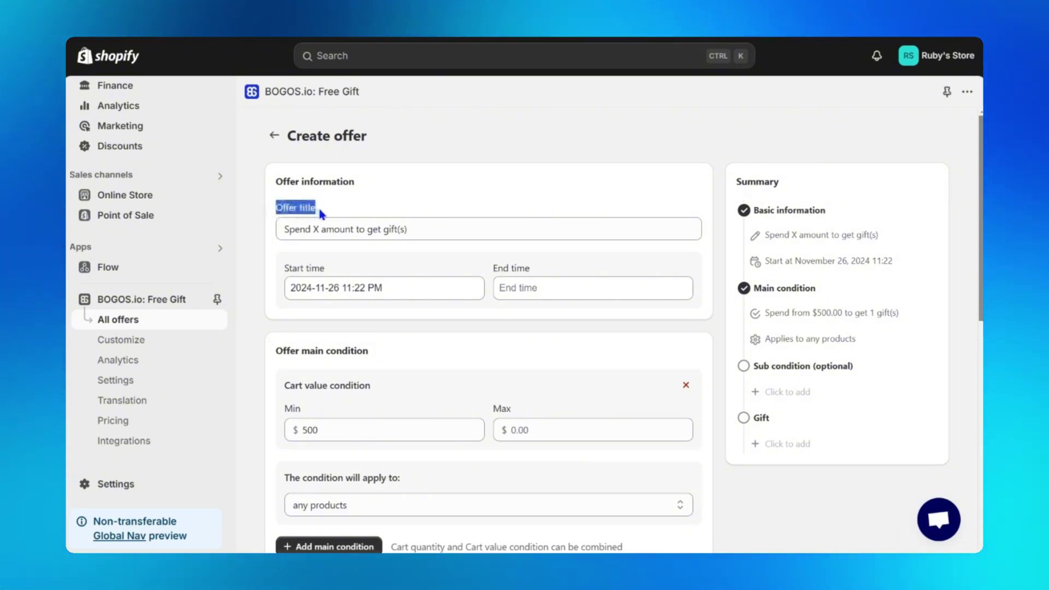
click(350, 229)
double_click(351, 230)
key(ctrl+a)
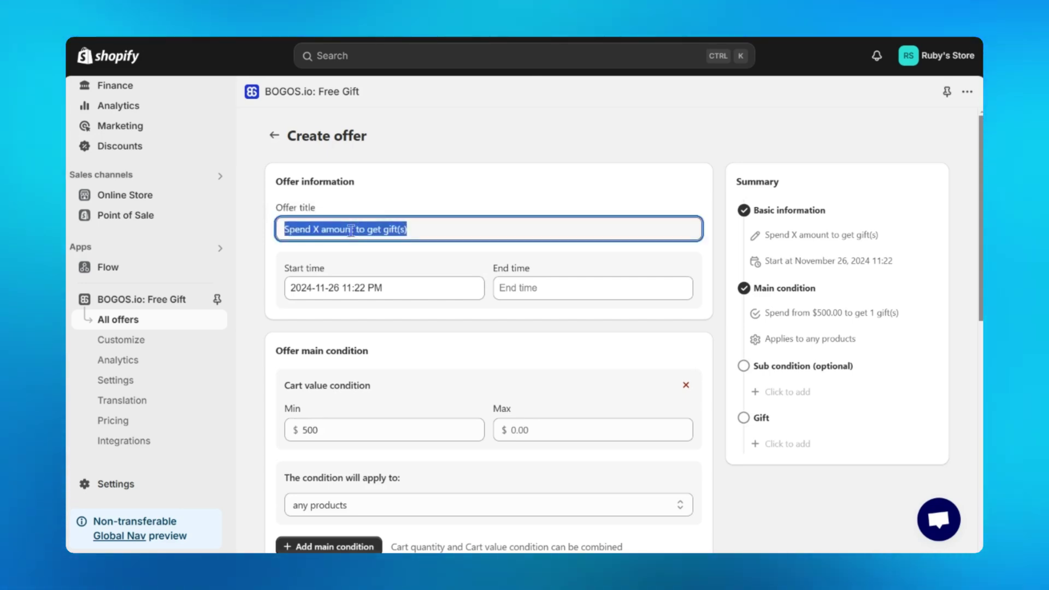
text(Spend $500+ to get a FREE GIFT)
- Check the Start time date picker showing November 26, 2024 and leave it unchanged
click(410, 265)
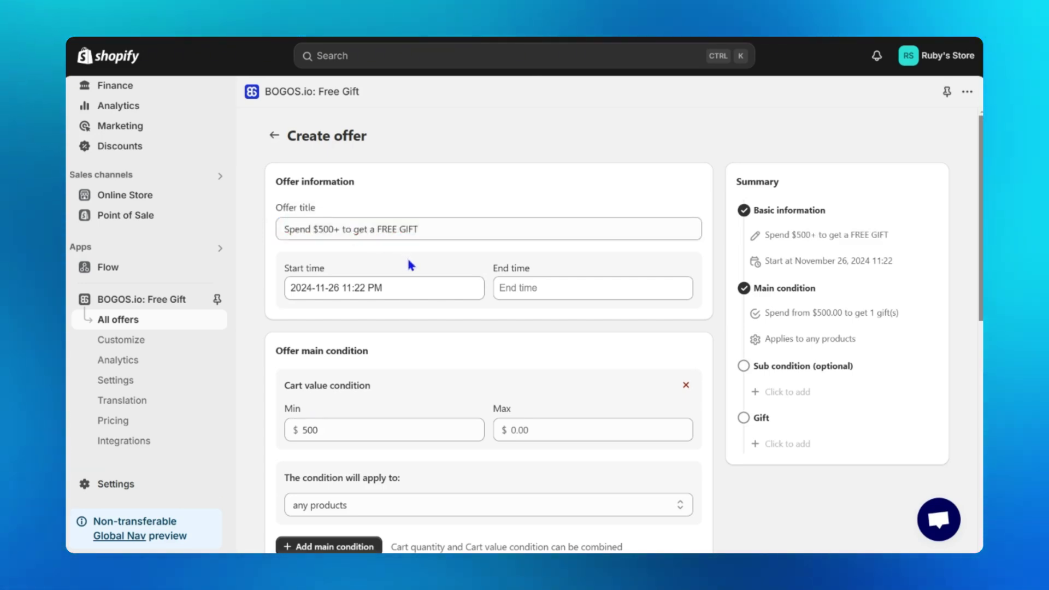
click(421, 292)
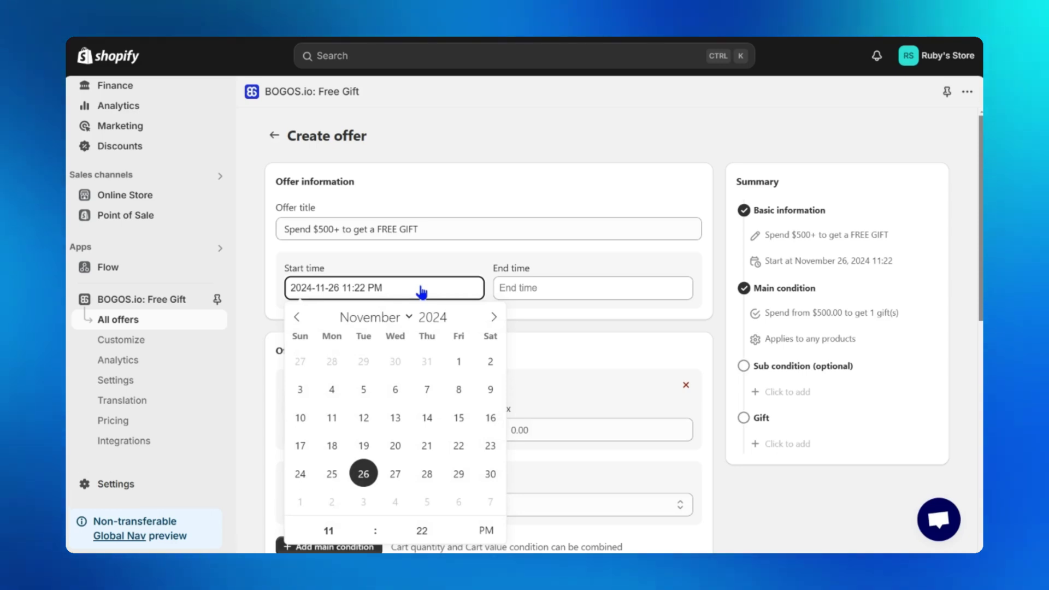
click(574, 320)
scroll(481, 279, down, 1)
scroll(482, 279, down, 2)
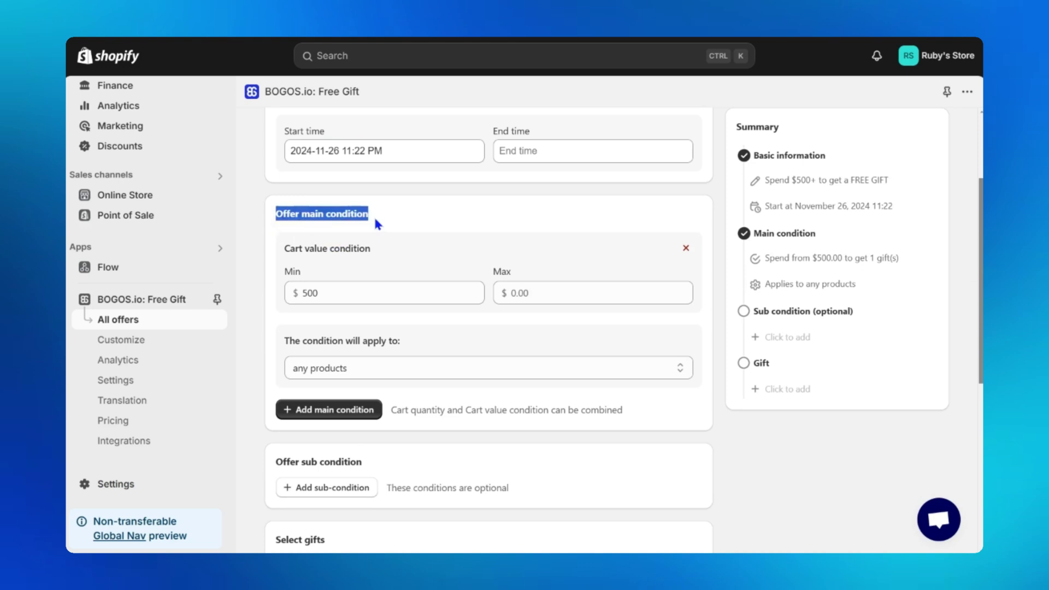
drag(283, 248, 391, 256)
click(391, 248)
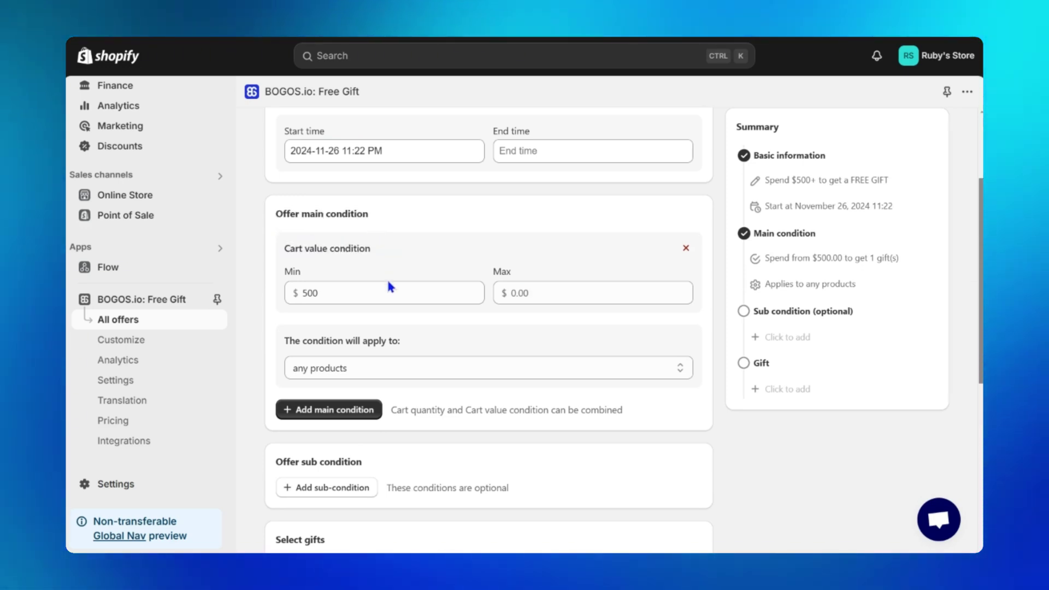
click(379, 293)
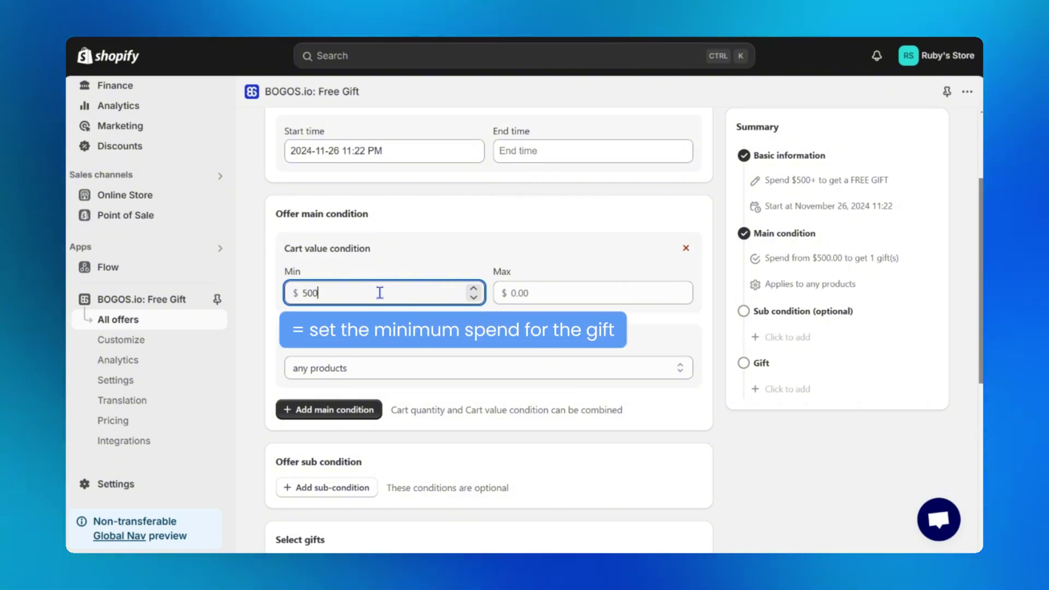
drag(284, 341, 403, 348)
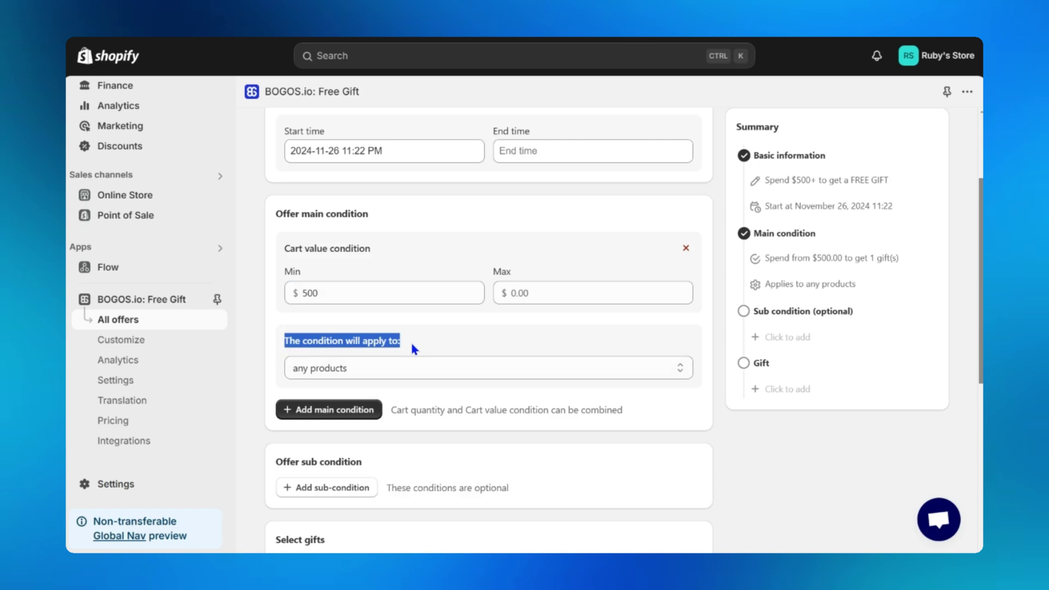
click(412, 345)
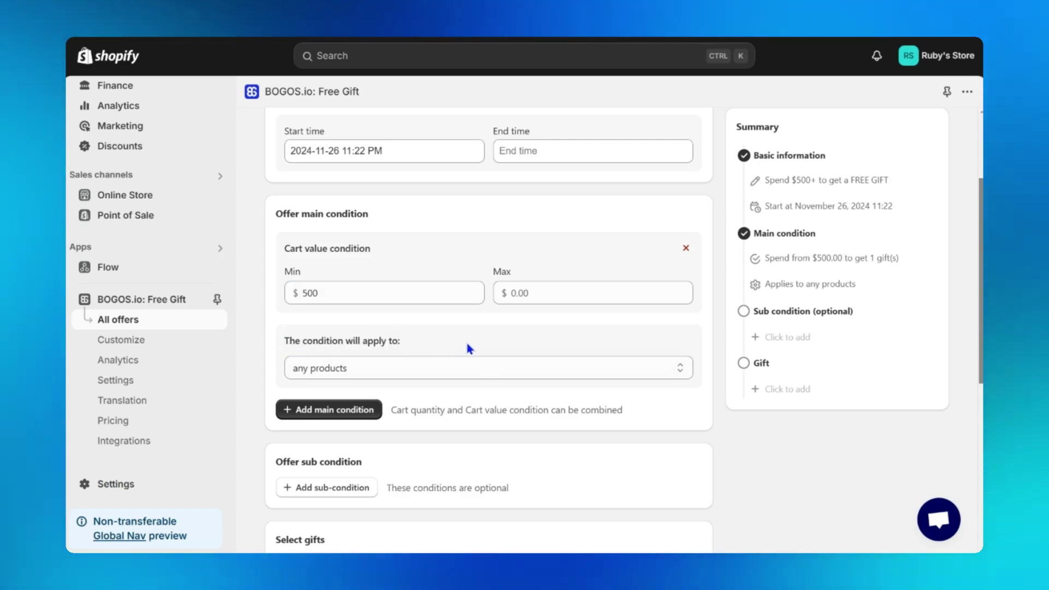
click(486, 369)
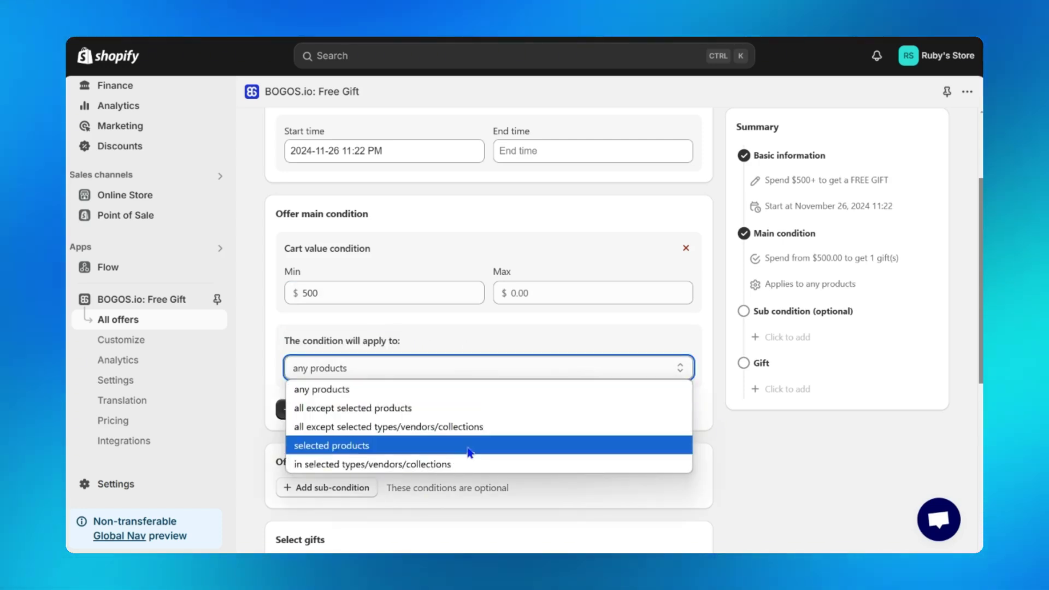
click(469, 445)
click(470, 371)
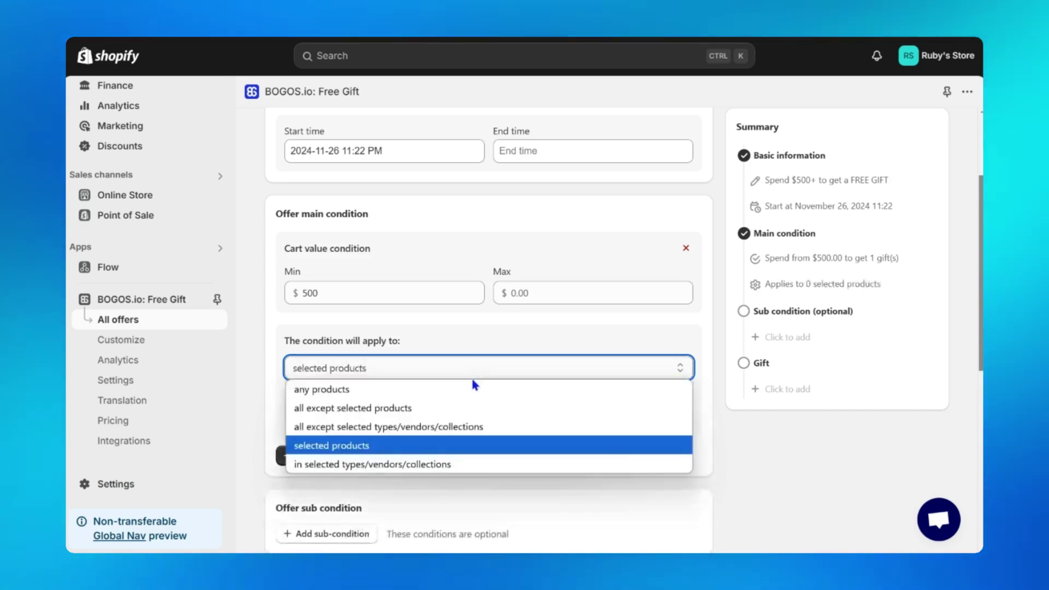
click(459, 465)
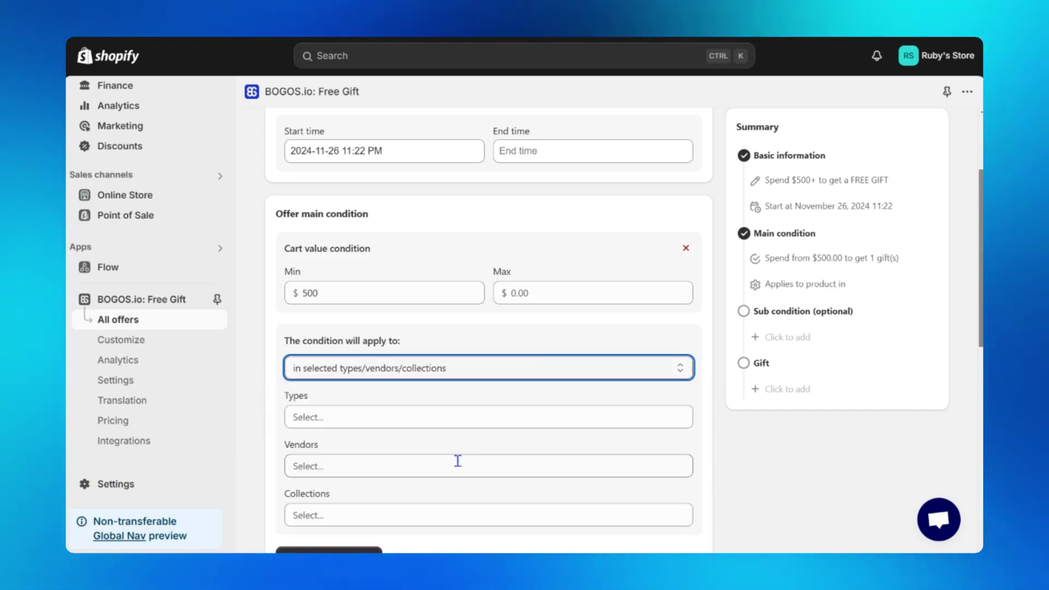
click(479, 367)
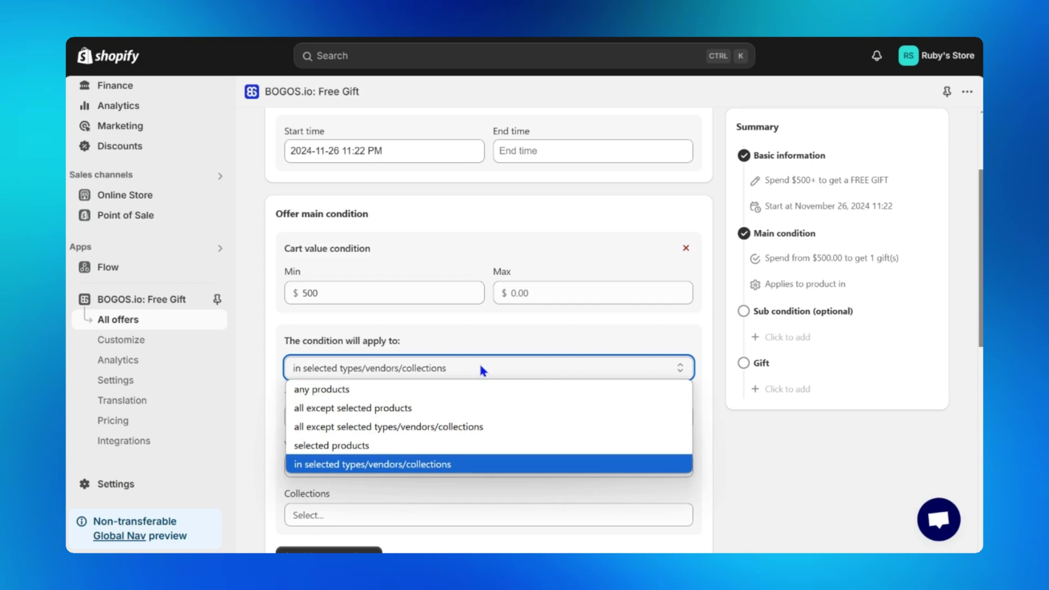
click(467, 390)
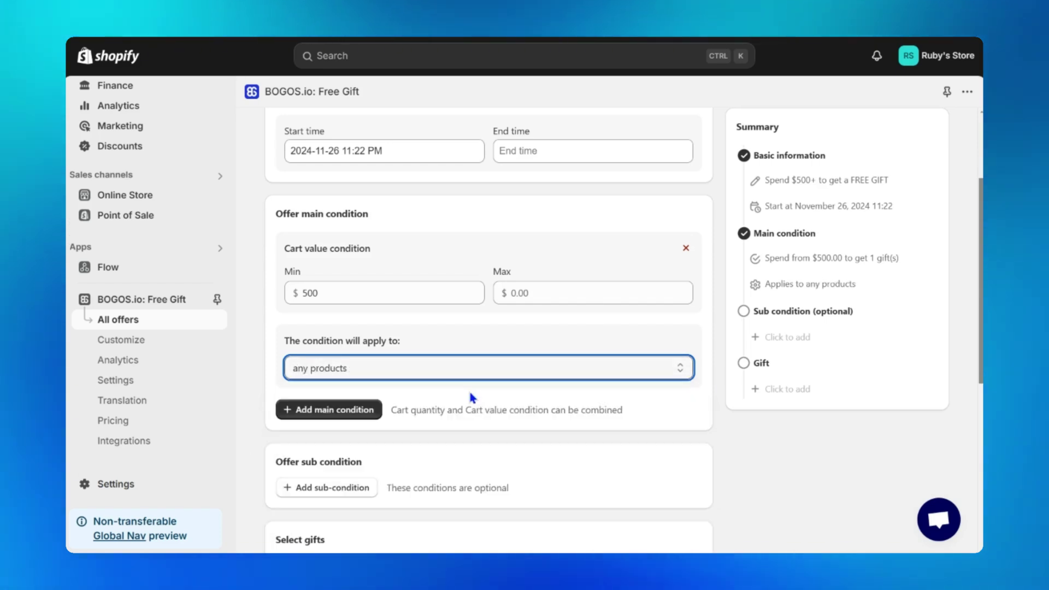
click(685, 248)
click(371, 246)
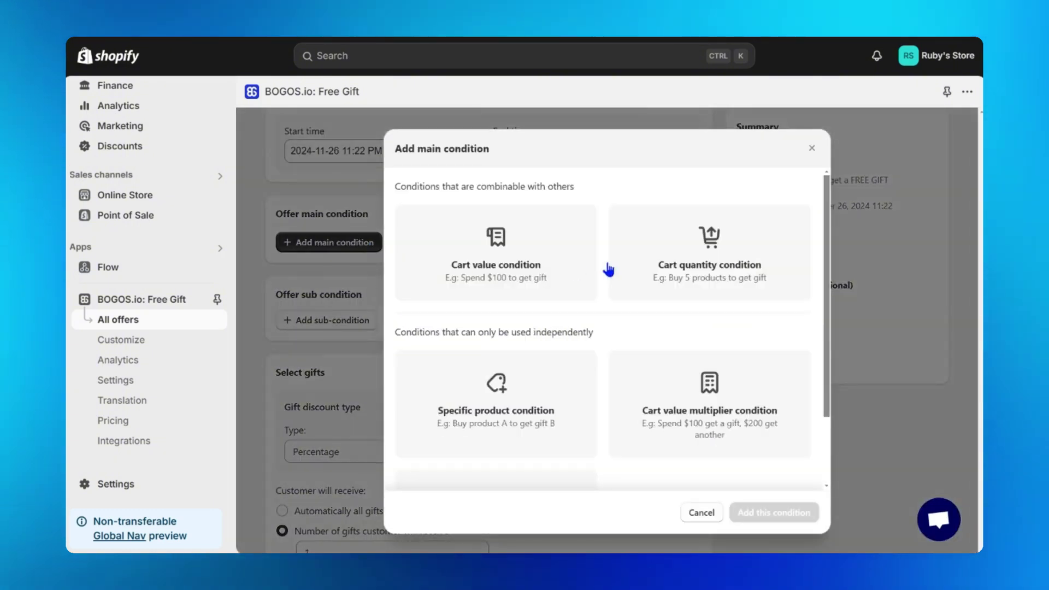
drag(828, 224, 825, 327)
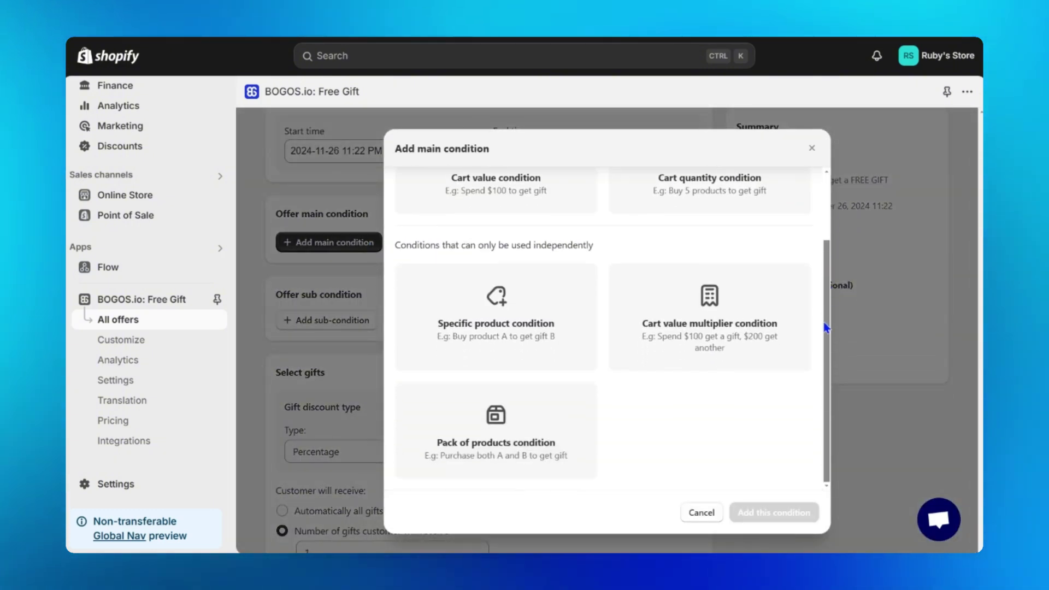
click(722, 356)
click(745, 513)
text(5)
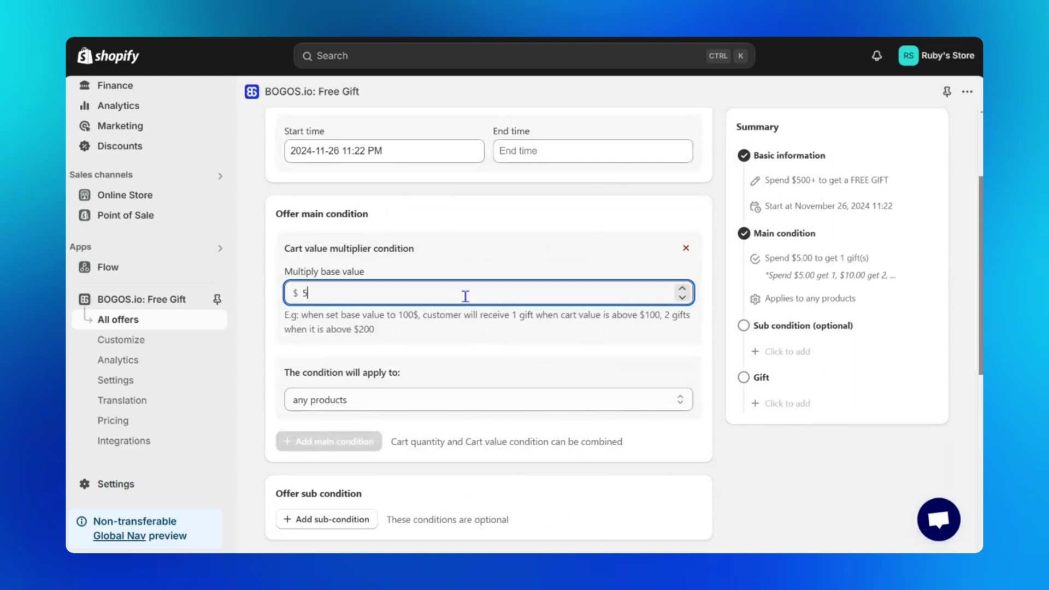
text(00)
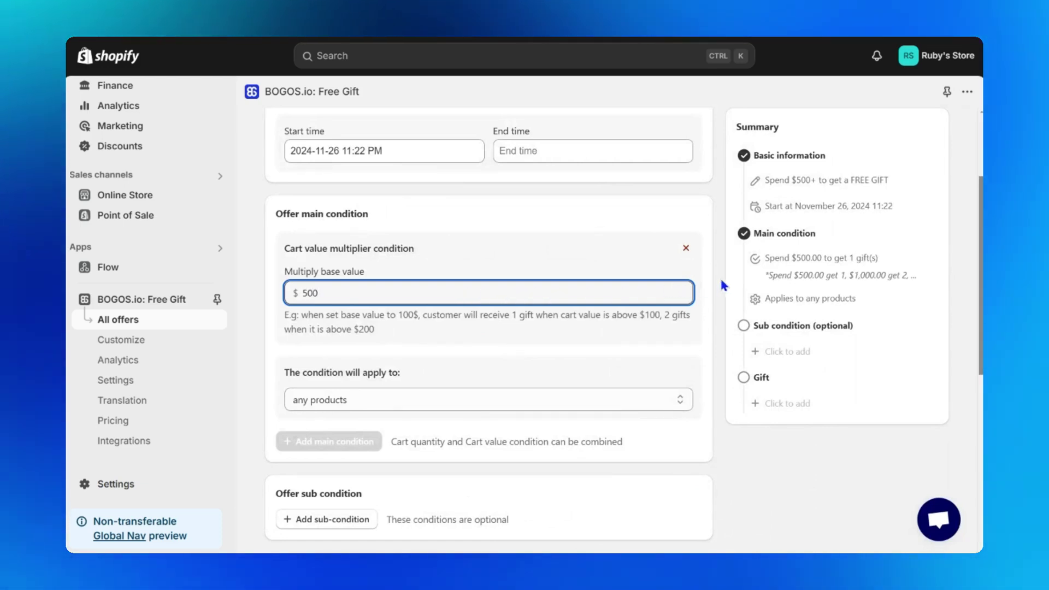
drag(763, 276, 825, 276)
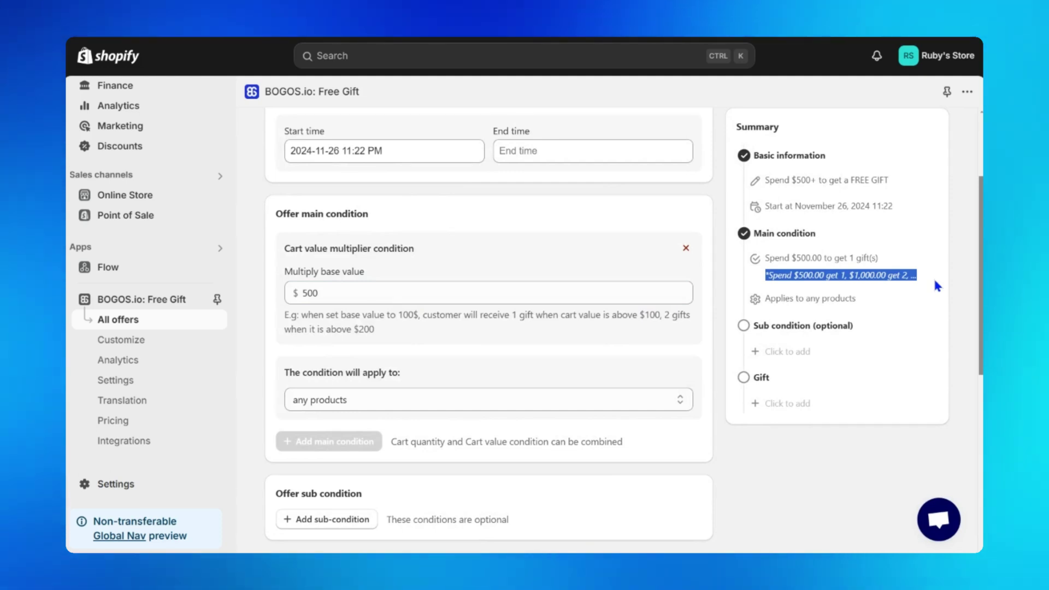
click(683, 249)
click(337, 244)
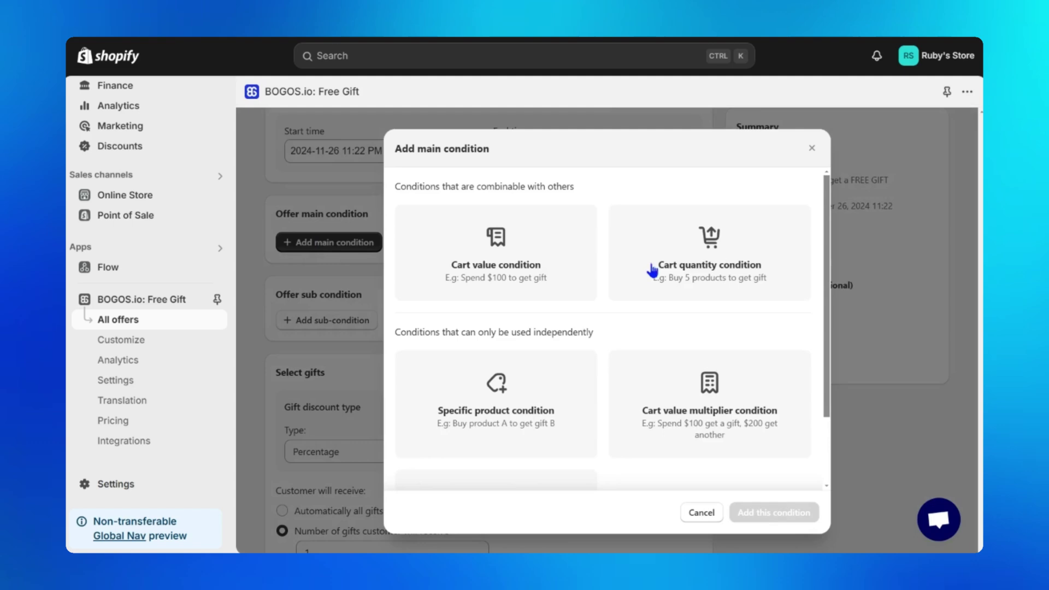
click(529, 267)
click(788, 513)
text(500)
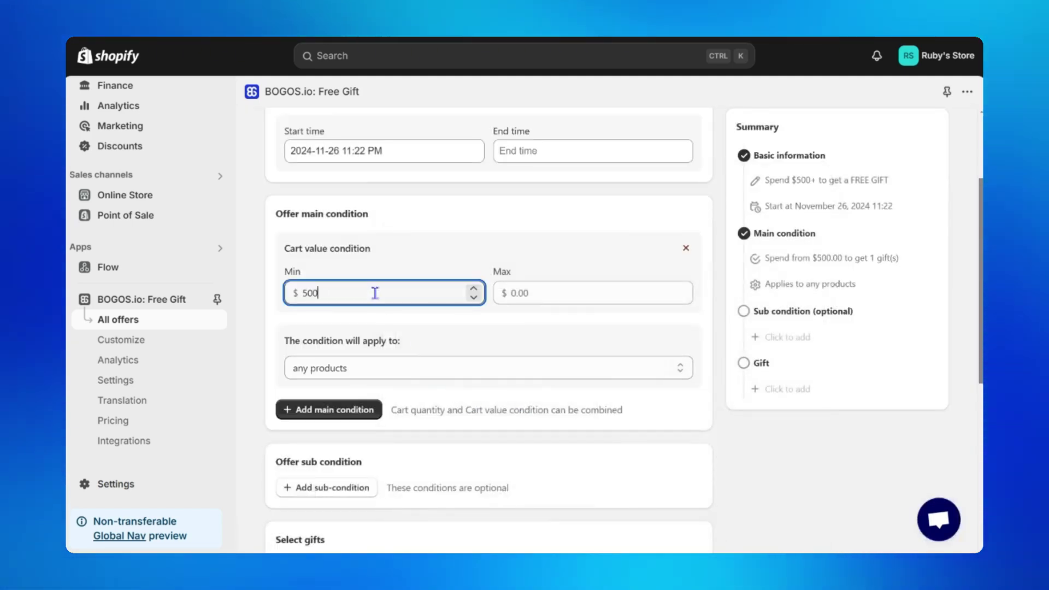
click(732, 426)
scroll(732, 426, down, 1)
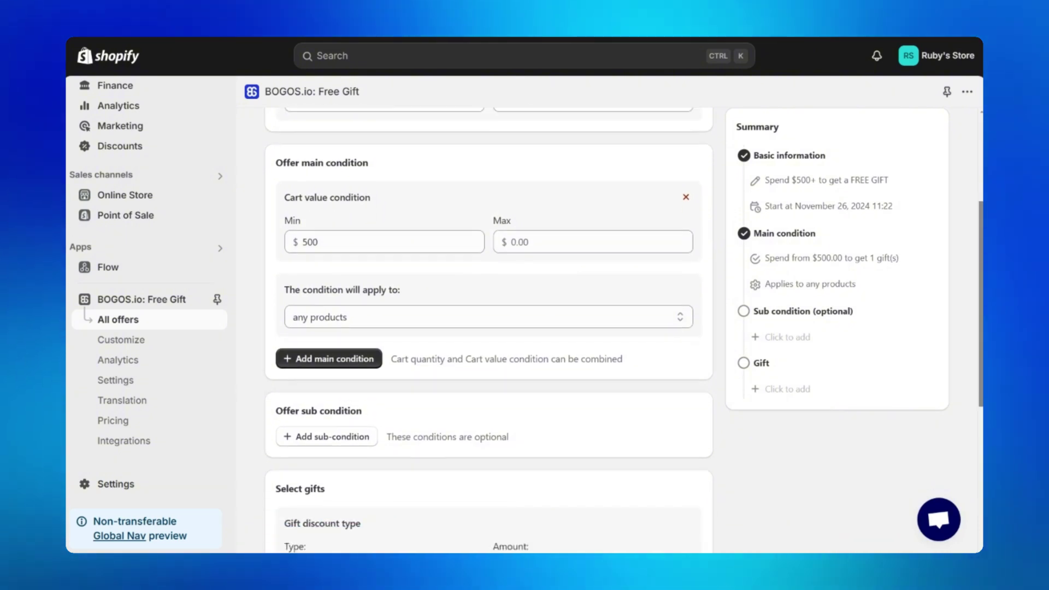
scroll(488, 328, down, 1)
drag(266, 351, 370, 350)
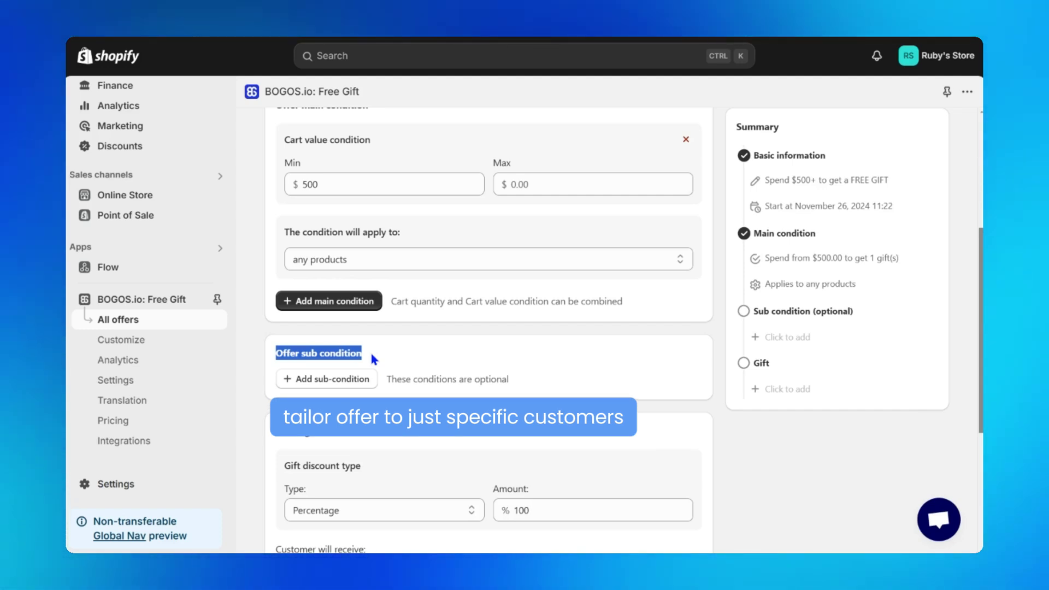
click(370, 350)
click(365, 379)
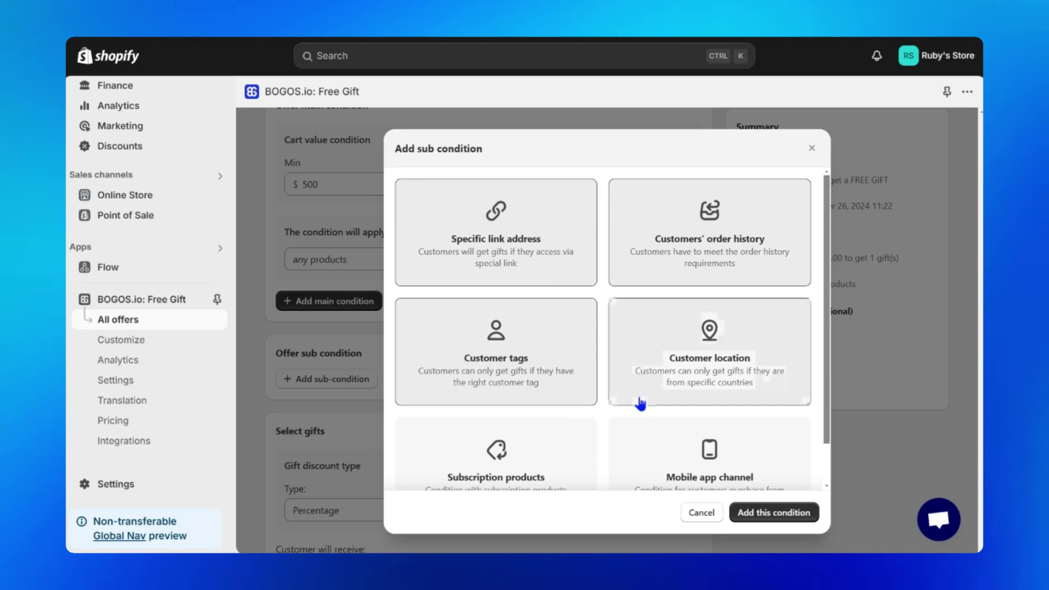
scroll(640, 404, down, 2)
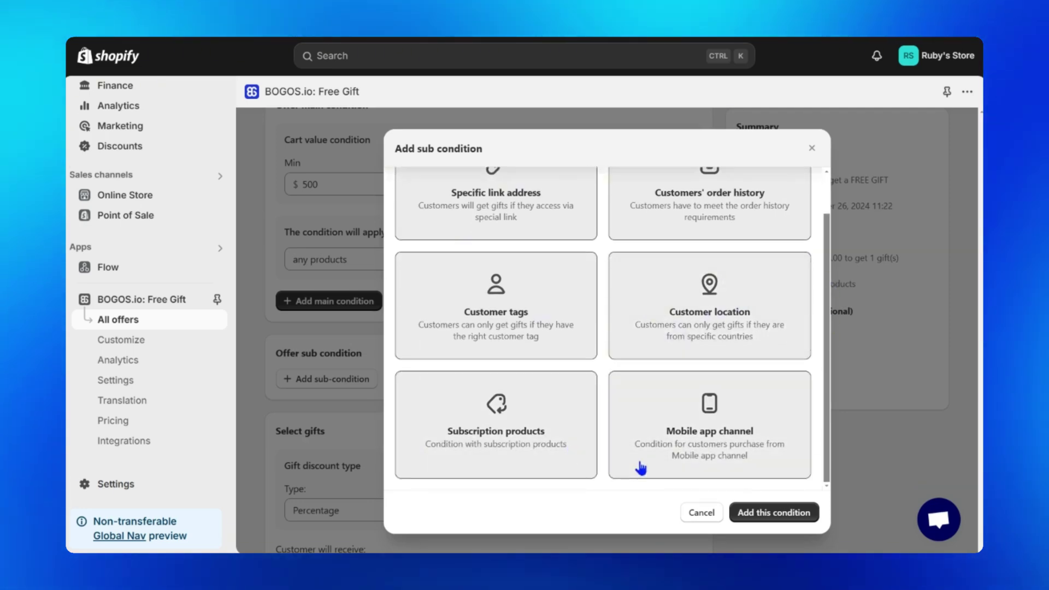
- In the gift product picker, check Body lotion and several other products
click(701, 514)
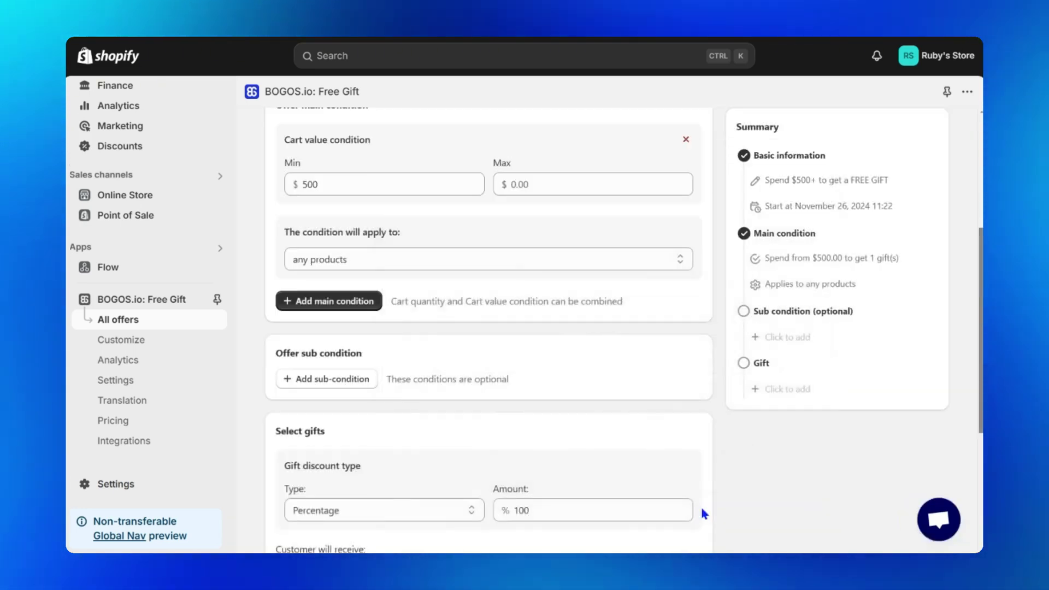
scroll(700, 511, down, 5)
drag(275, 182, 327, 185)
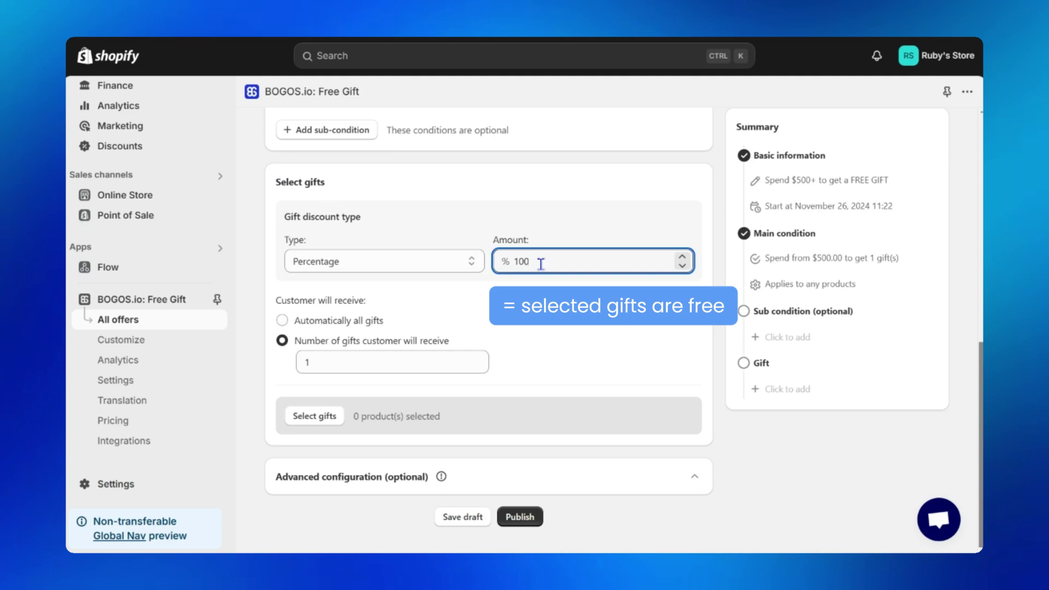
click(332, 419)
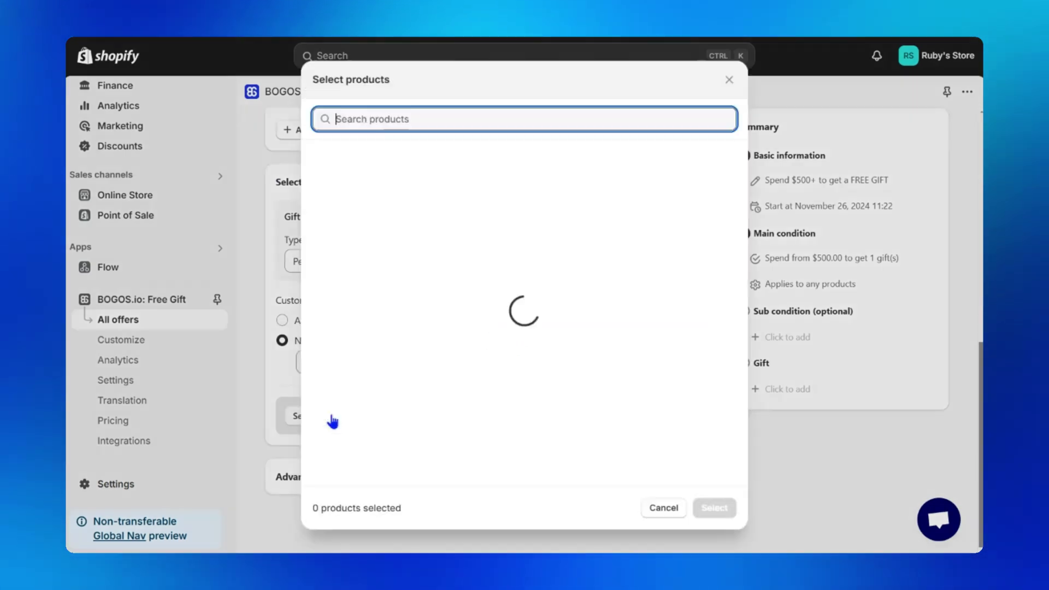
click(418, 167)
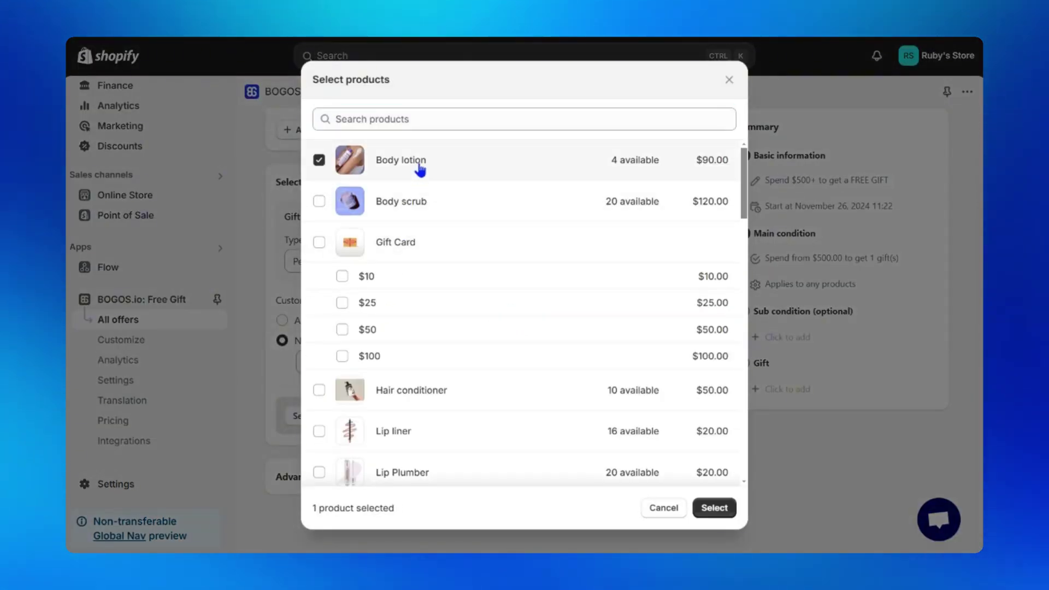
click(418, 203)
click(419, 244)
click(420, 392)
click(419, 432)
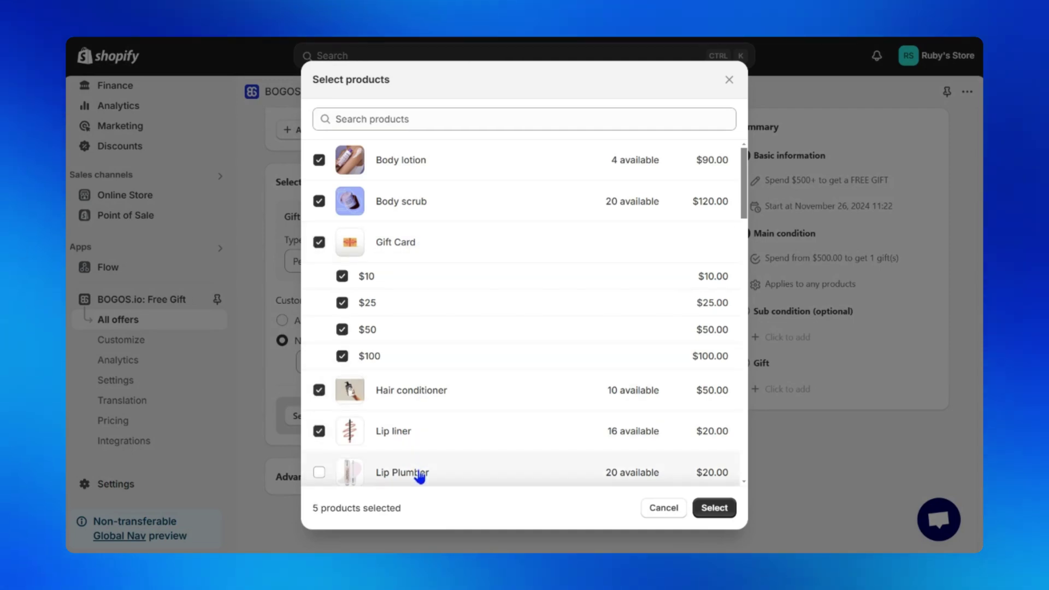
- Deselect the extra products so Body lotion is confirmed as the only free gift
click(419, 474)
click(417, 433)
click(416, 392)
click(418, 245)
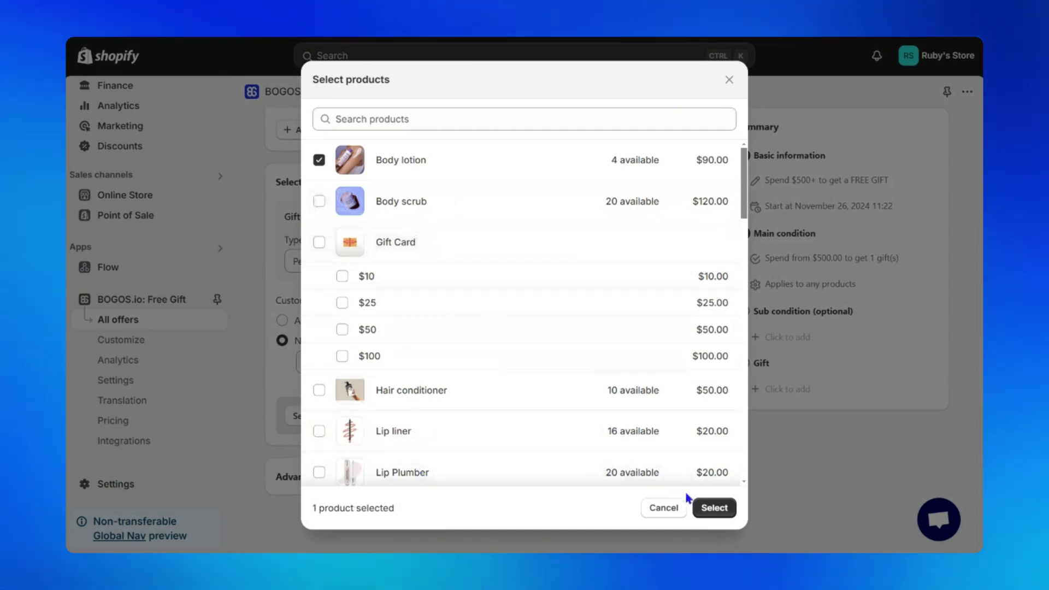
click(704, 508)
scroll(703, 509, down, 1)
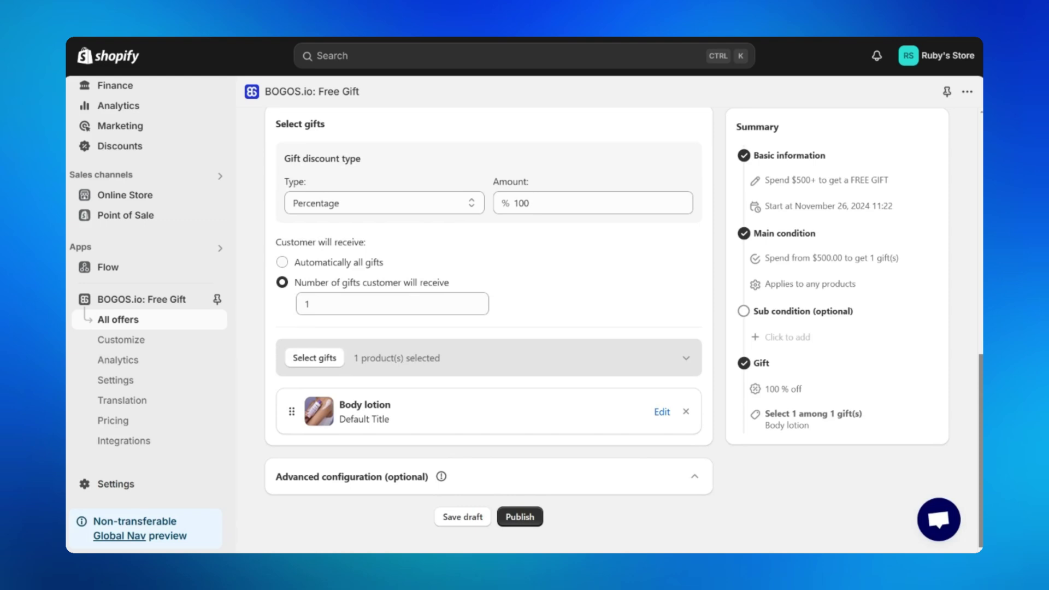
- In Advanced configuration, enable the cart message '$500+ UNLOCK A FREE GIFT'
click(681, 481)
scroll(680, 482, down, 2)
scroll(681, 482, down, 2)
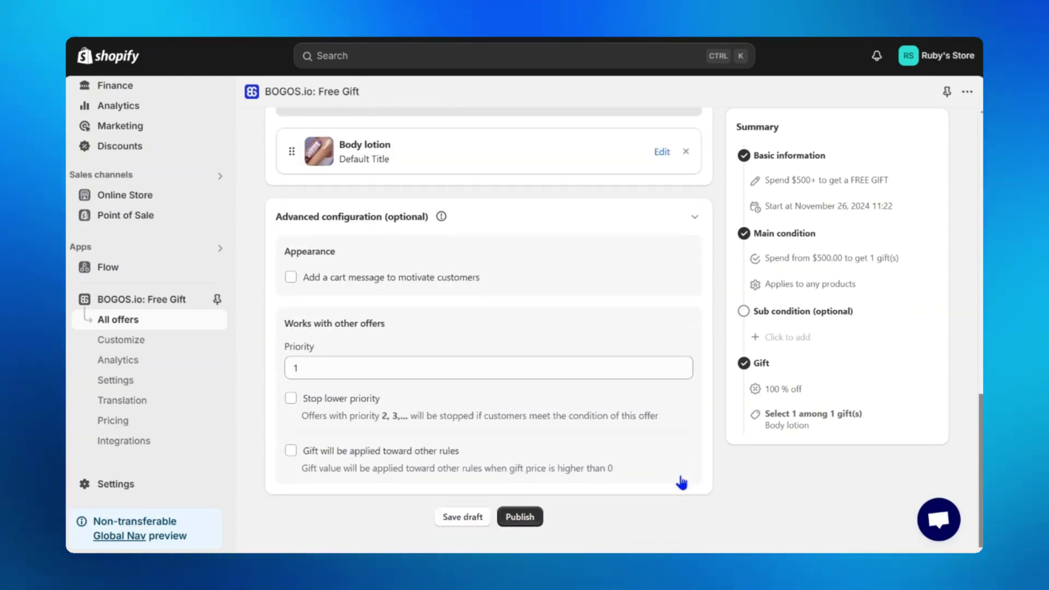
click(292, 278)
text($500+ UNLOCK A FREE GIFT)
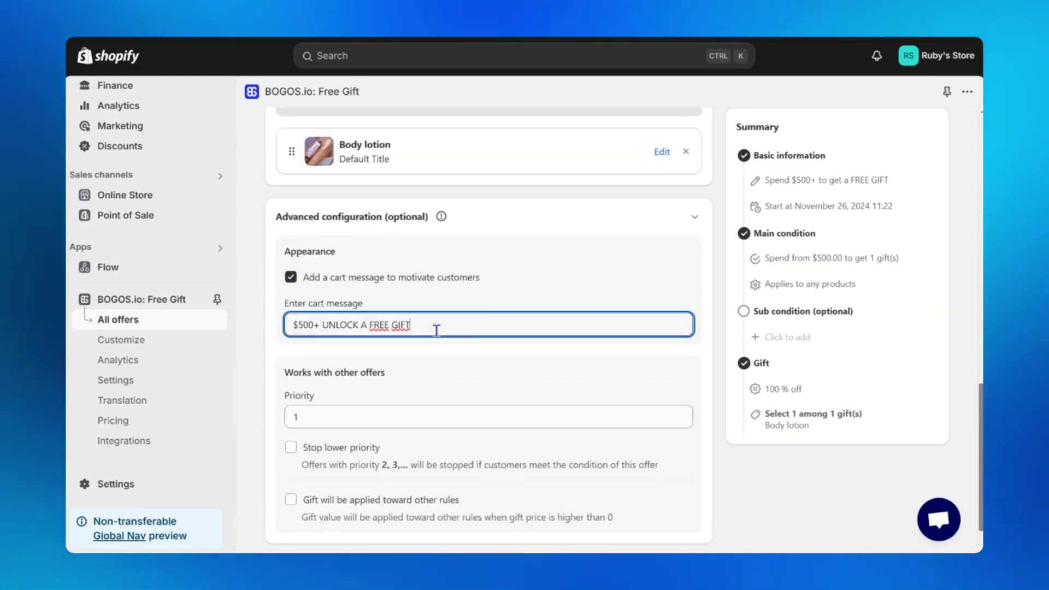
click(450, 345)
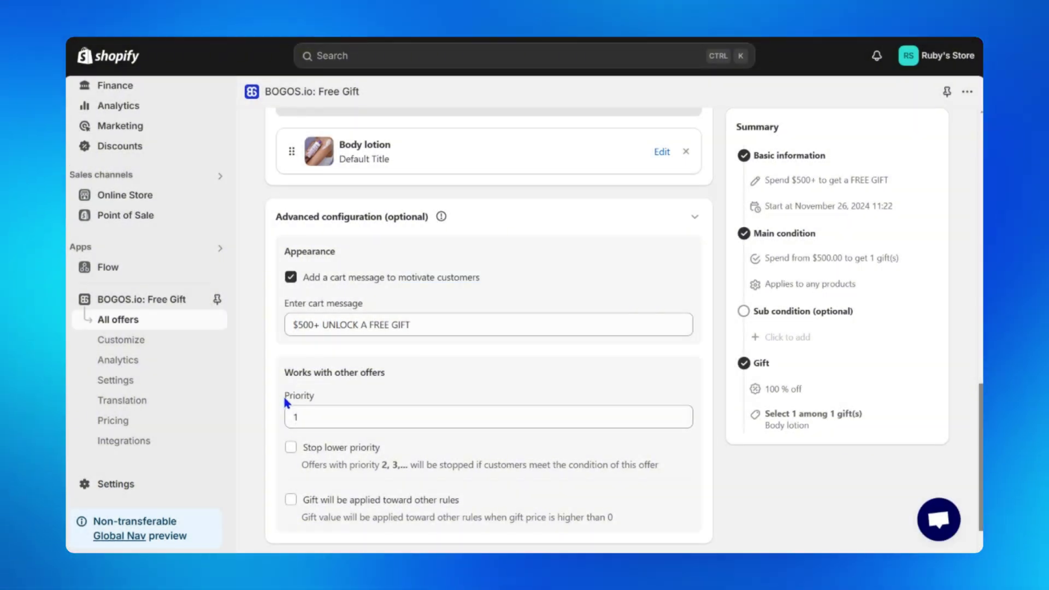
- Under Priority, make this offer stop lower-priority offers and review the explanation
drag(283, 395, 316, 394)
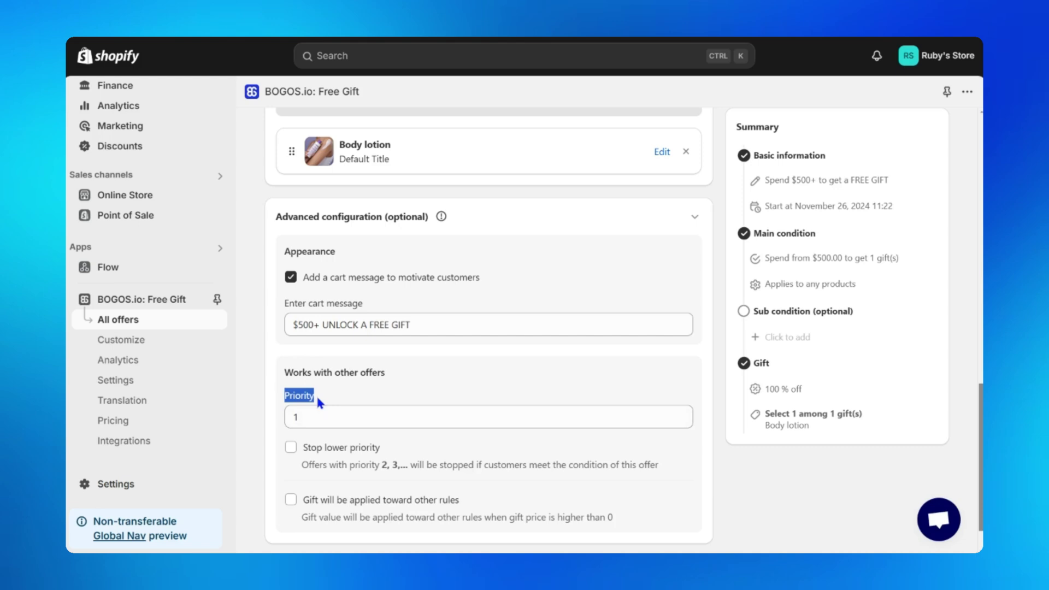
click(320, 416)
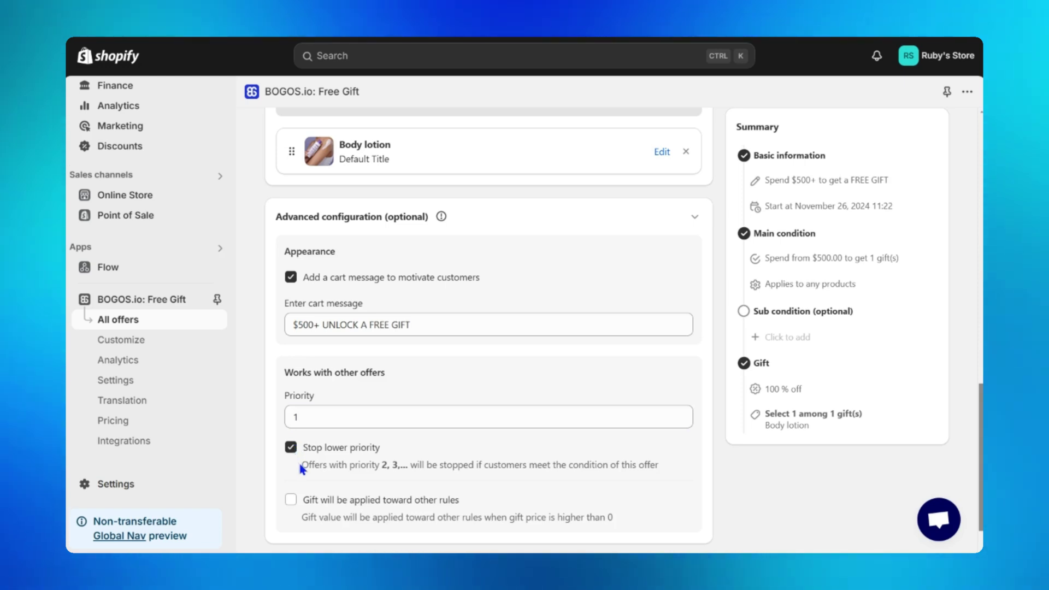
drag(430, 465, 672, 466)
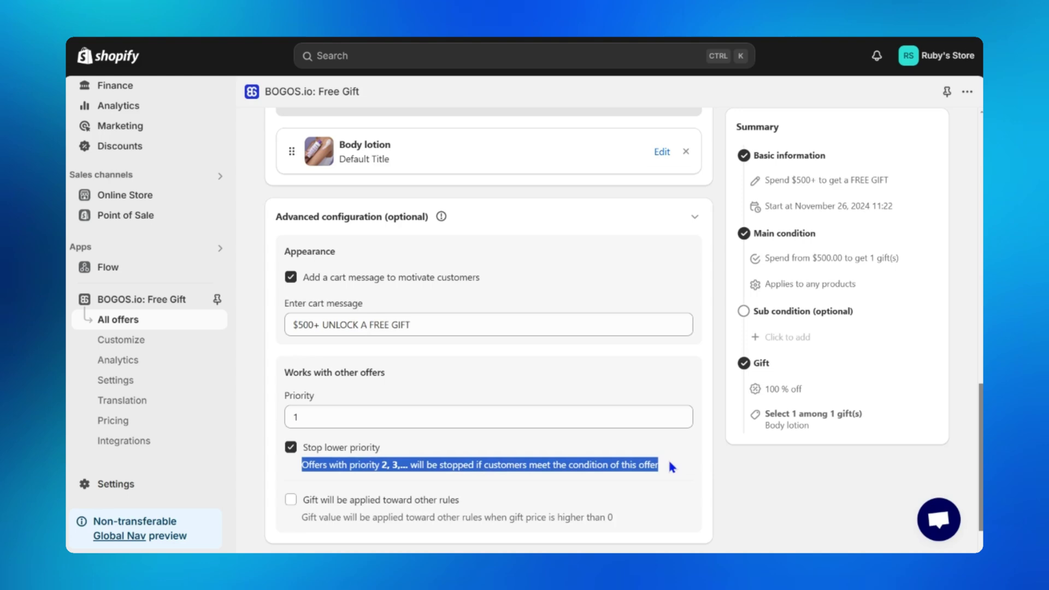
click(670, 467)
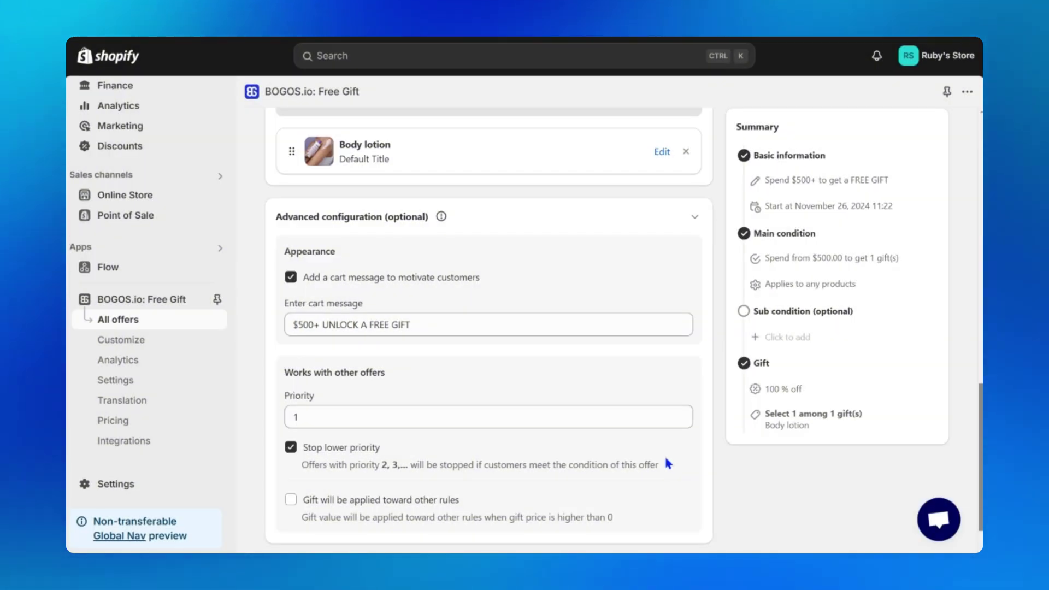
scroll(664, 454, down, 2)
- Publish the Spend $500+ offer and view it on the online storefront
click(518, 518)
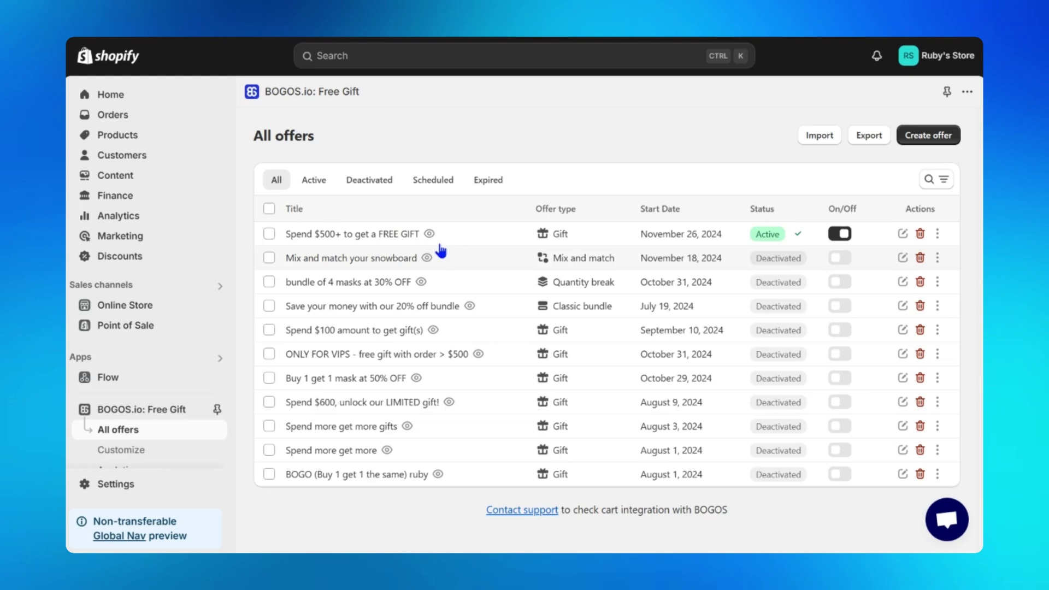
click(429, 234)
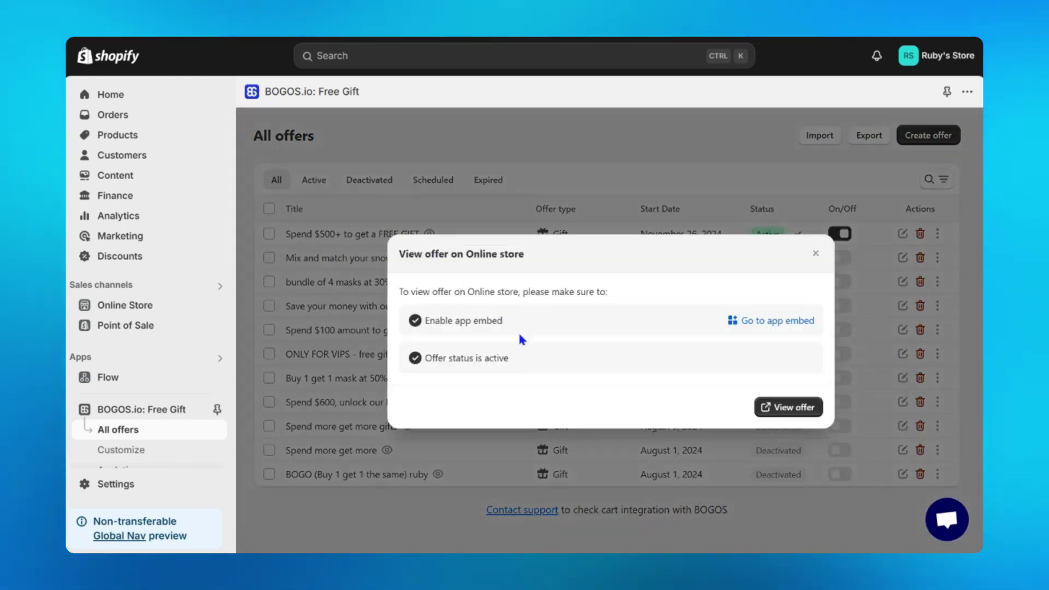
click(775, 413)
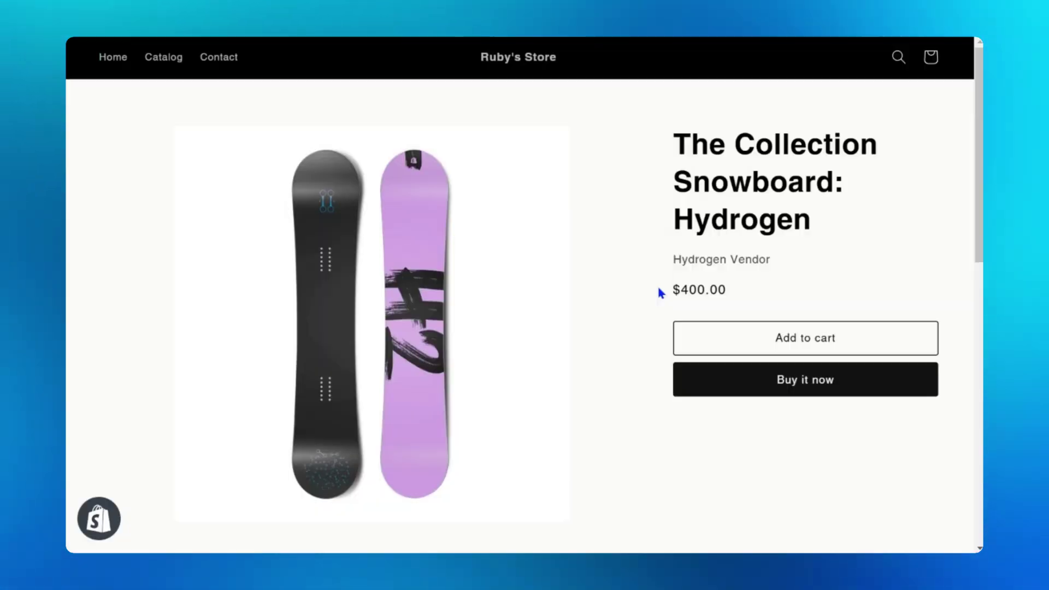
- Add the $400.00 snowboard to the cart to preview the offer's cart message
drag(658, 293, 747, 297)
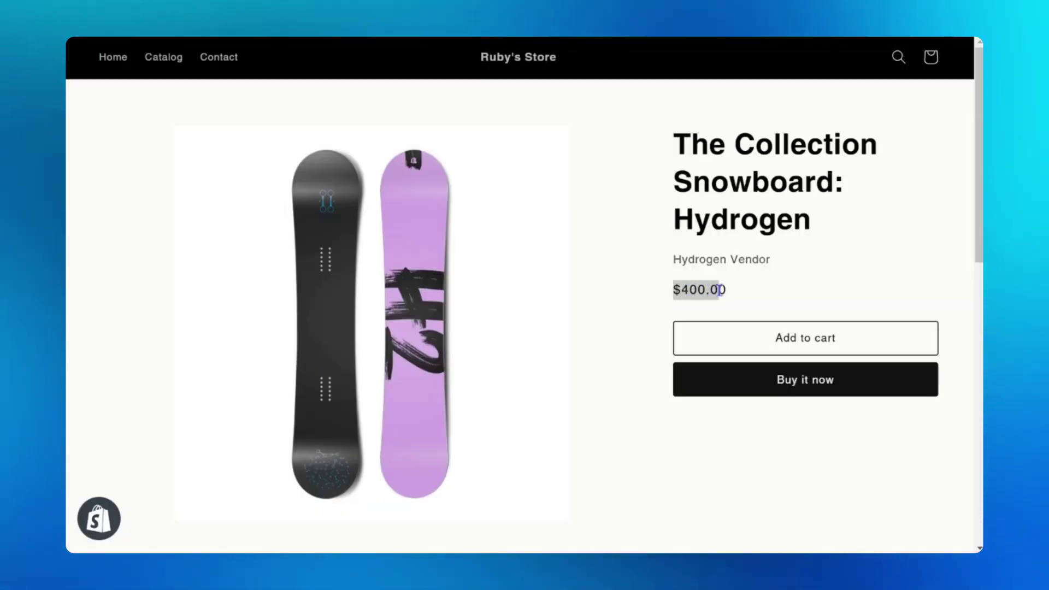
click(756, 338)
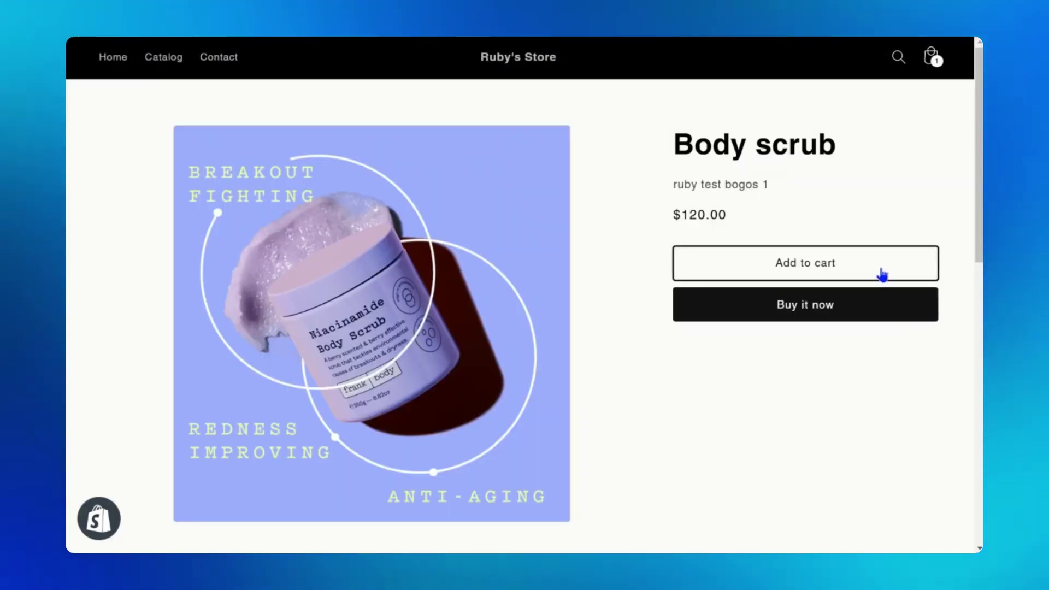
click(881, 274)
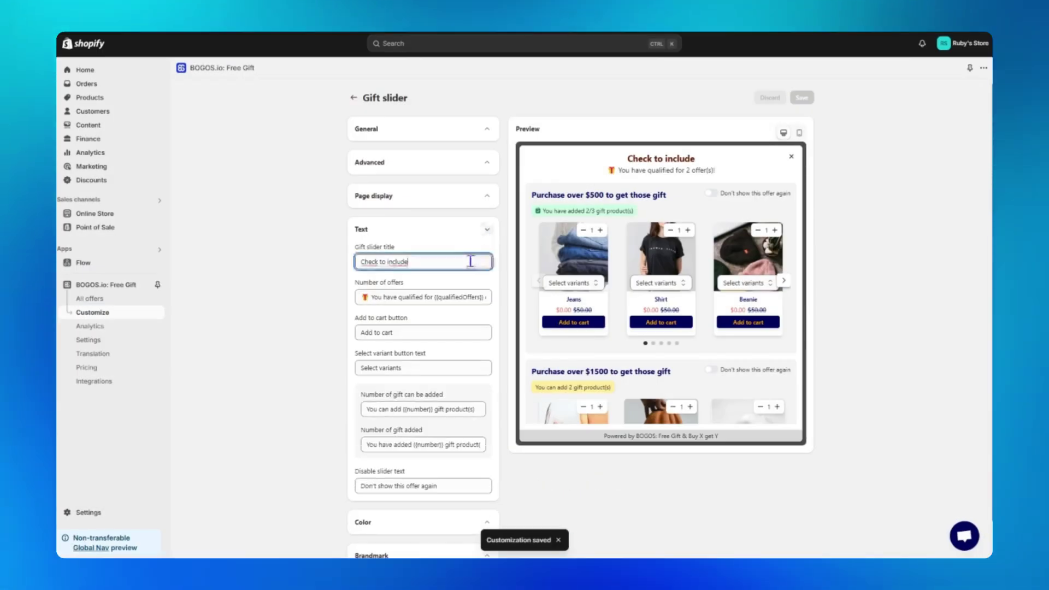
- Set the gift slider title colour to navy blue
click(486, 229)
click(487, 263)
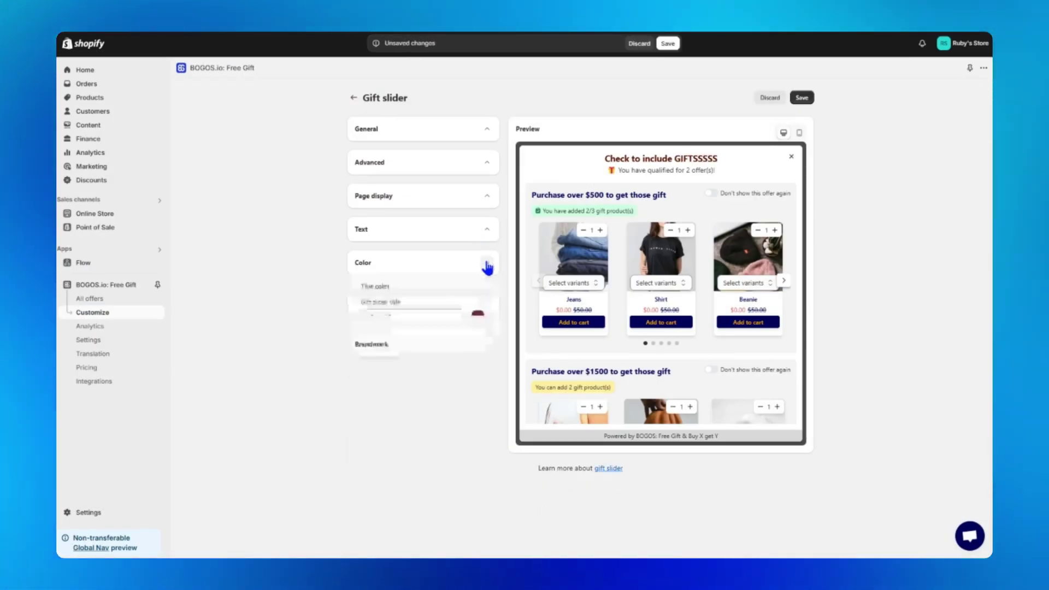
click(477, 317)
drag(519, 338, 519, 390)
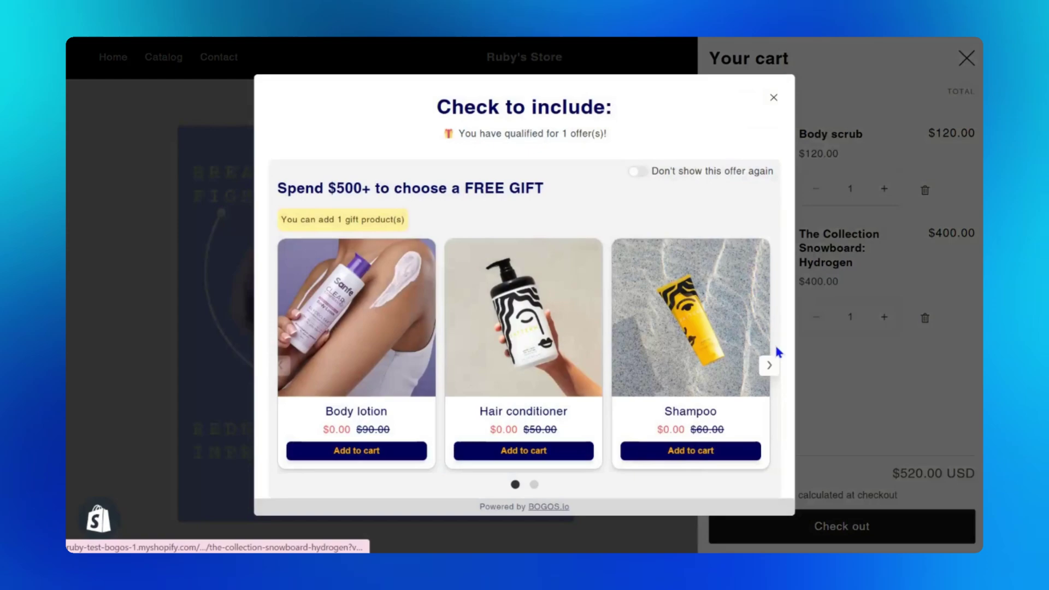
- Try adding Shampoo as the gift, then turn off 'Automatically add gift to cart' in BOGOS Settings
click(767, 366)
click(549, 457)
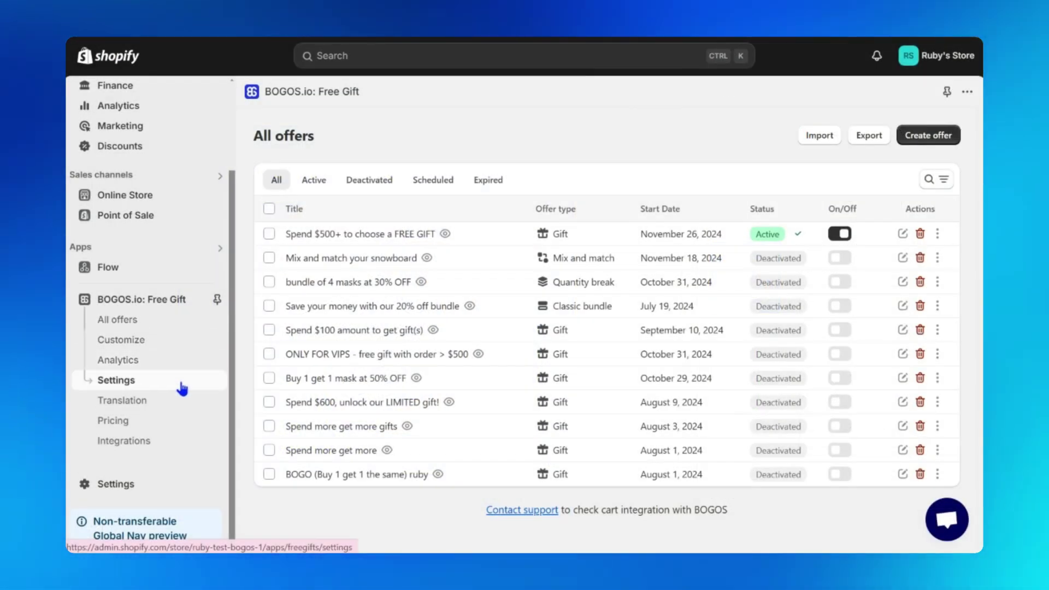
click(182, 388)
scroll(480, 394, down, 3)
scroll(479, 393, down, 3)
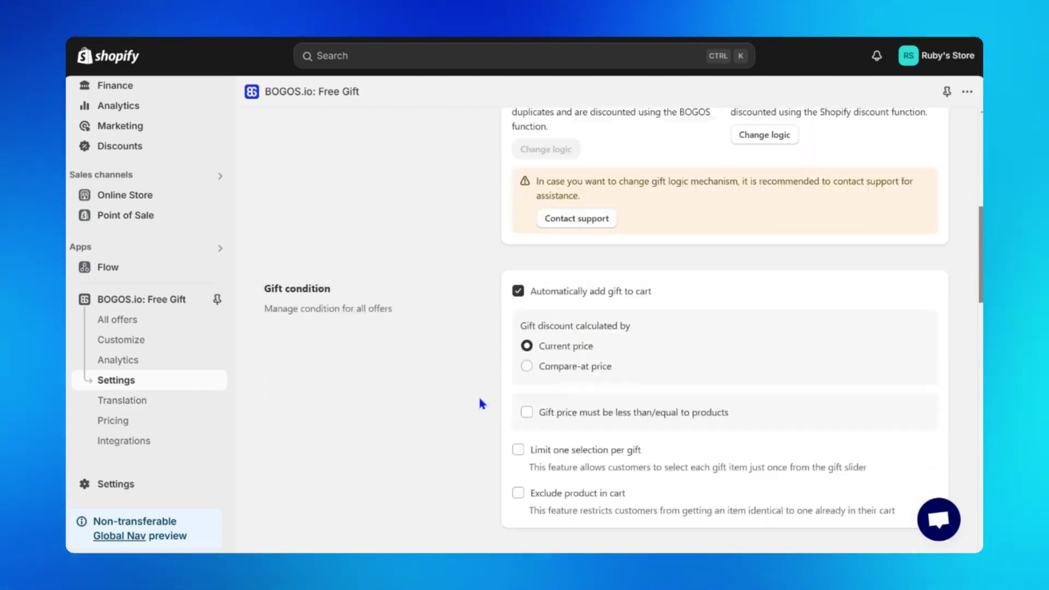
click(518, 285)
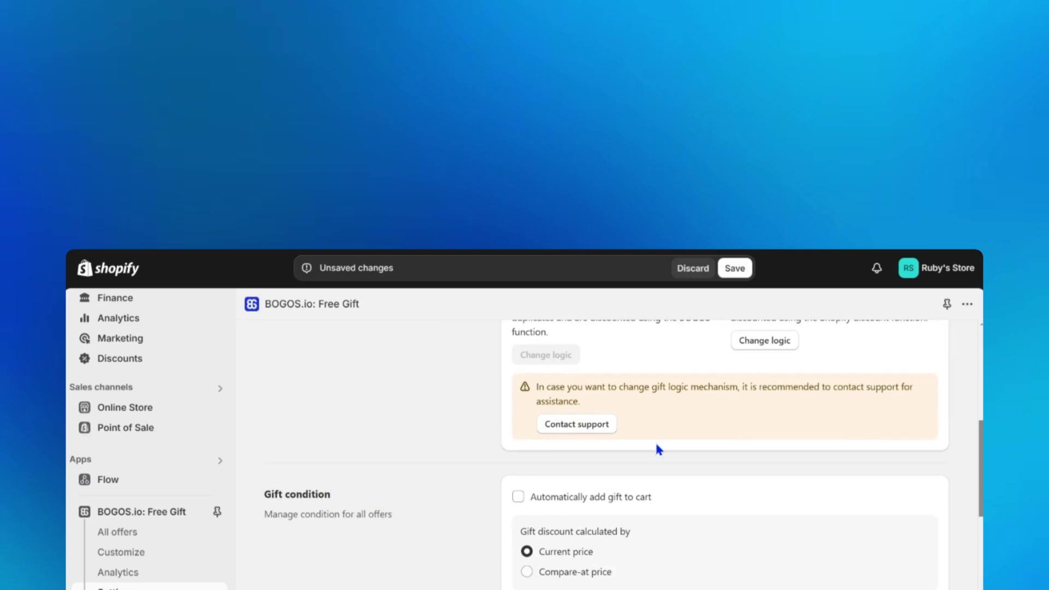